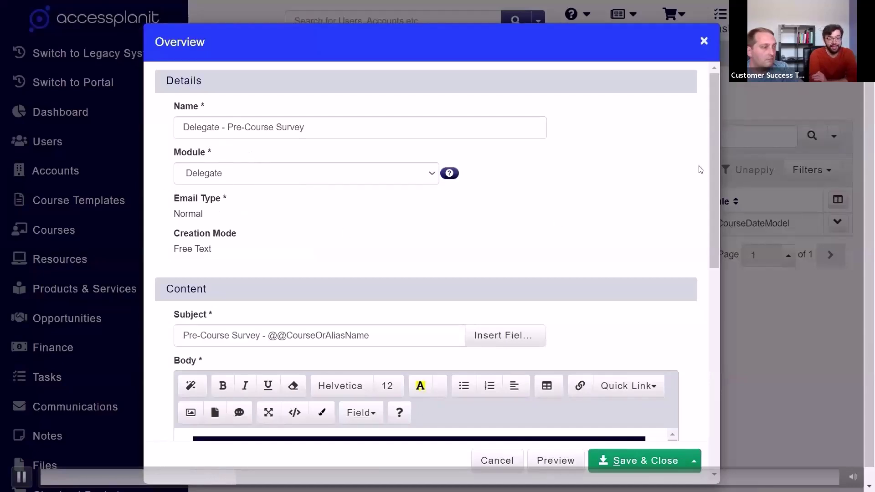
- Enlarge the body editor of the Delegate - Pre-Course Survey template to display its full email text
left_click_drag(712, 157, 713, 250)
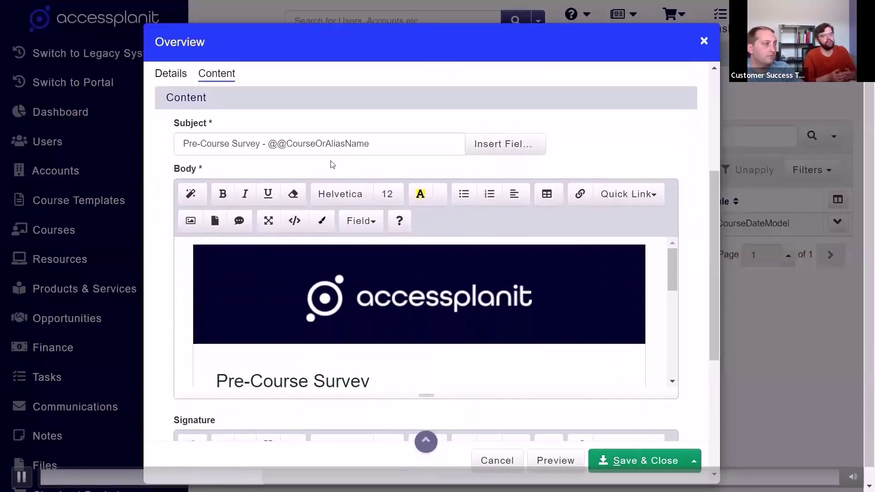
left_click_drag(717, 190, 705, 251)
left_click_drag(434, 247, 464, 452)
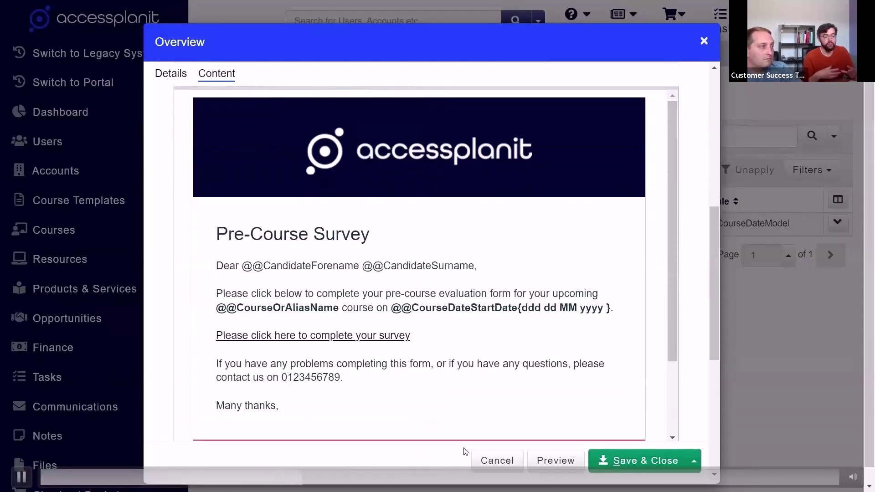
left_click(626, 287)
left_click(548, 258)
key("ctrl+a")
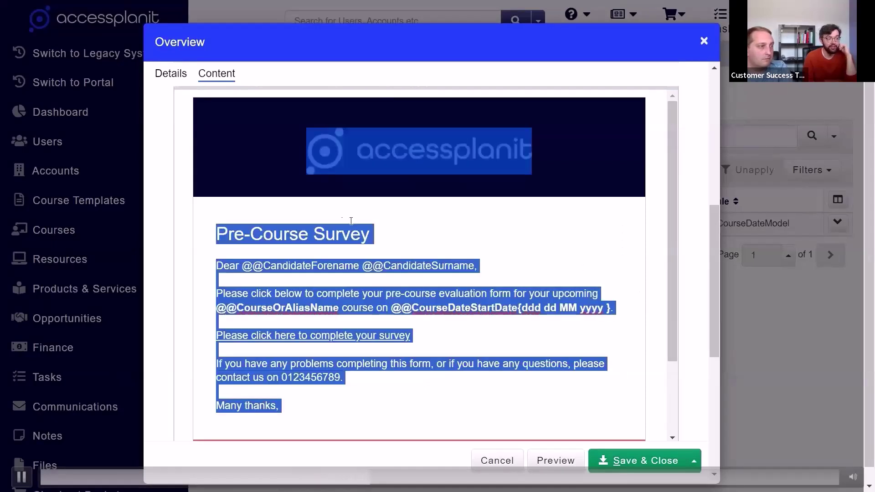
right_click(331, 231)
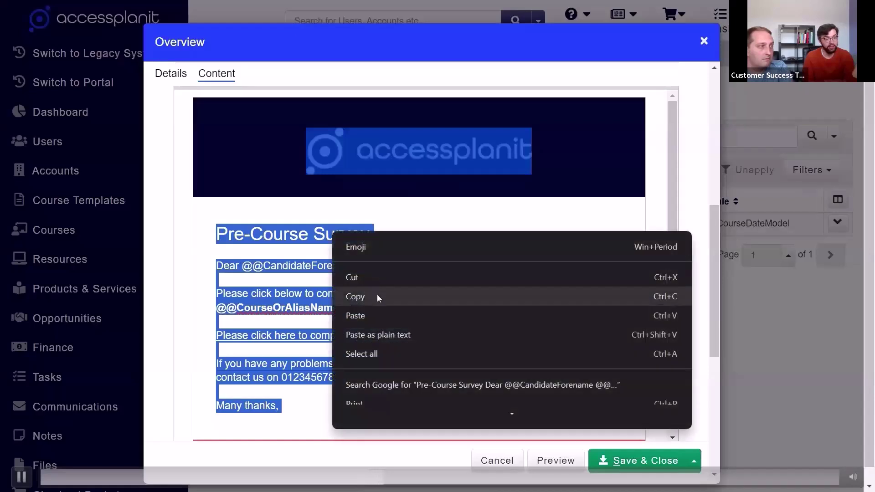
left_click(286, 237)
left_click(467, 245)
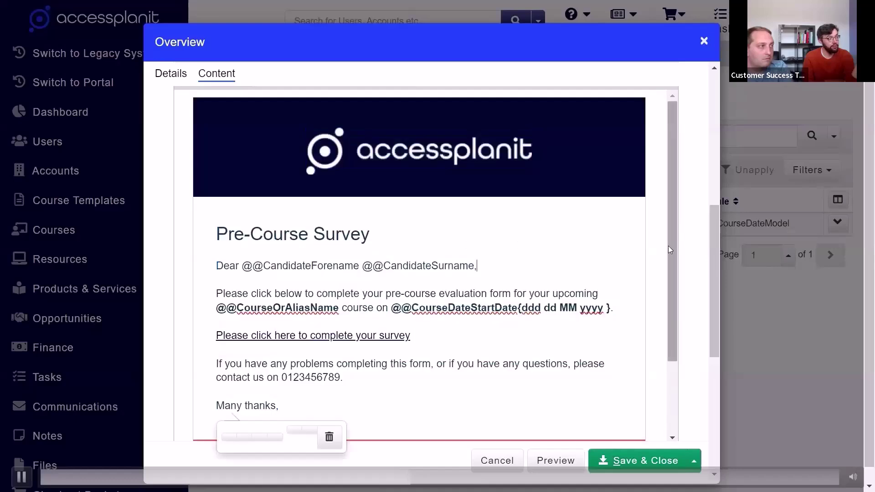
- Copy the entire HTML source of the Delegate - Pre-Course Survey template's body and close the template
left_click_drag(712, 245, 707, 200)
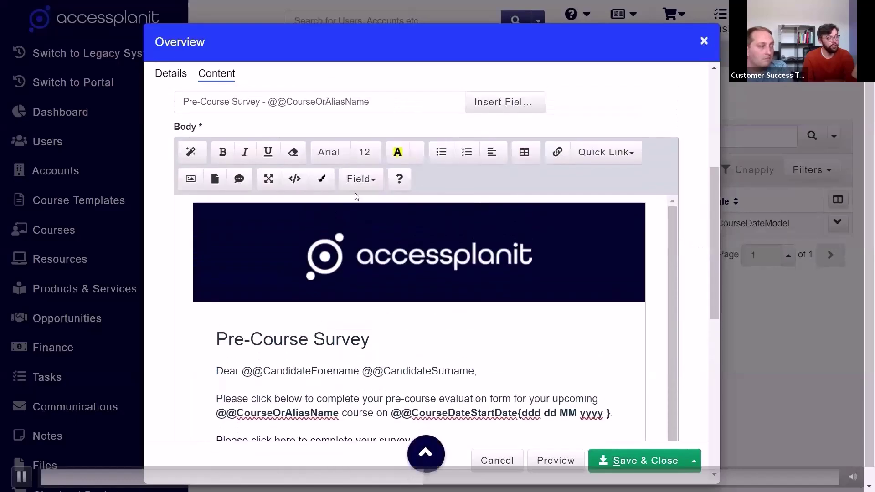
left_click(293, 178)
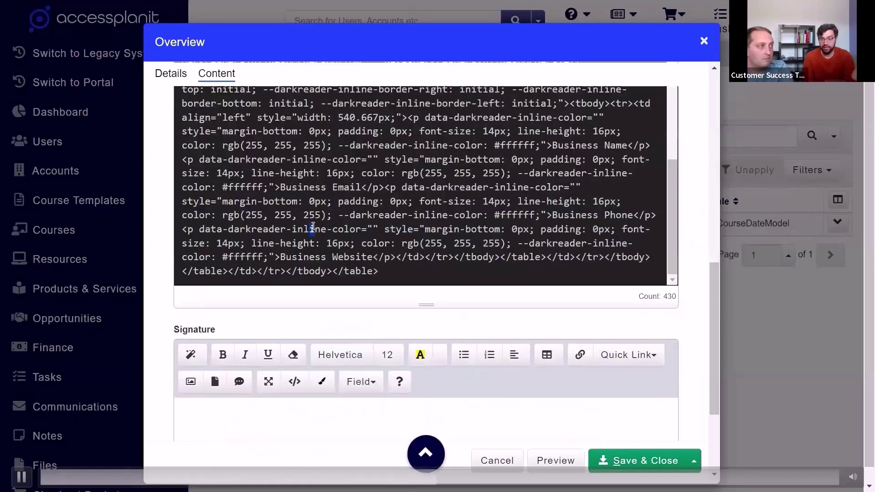
key("ctrl+a")
right_click(316, 207)
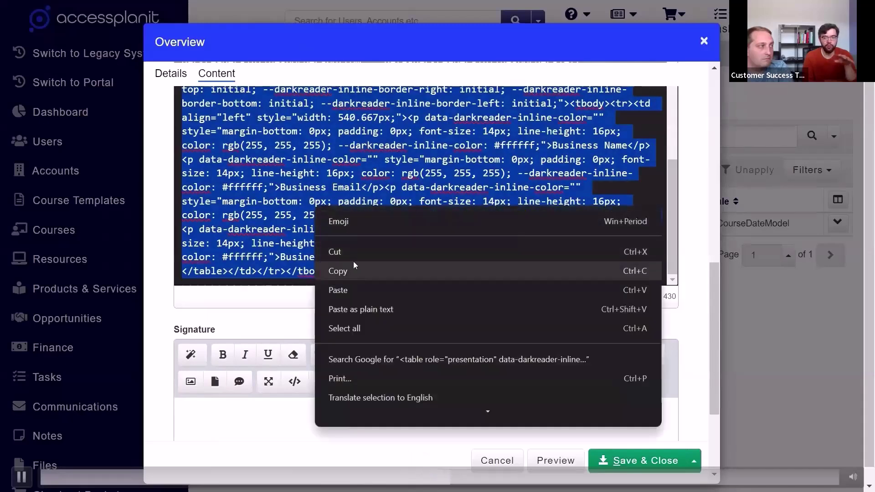
left_click(355, 270)
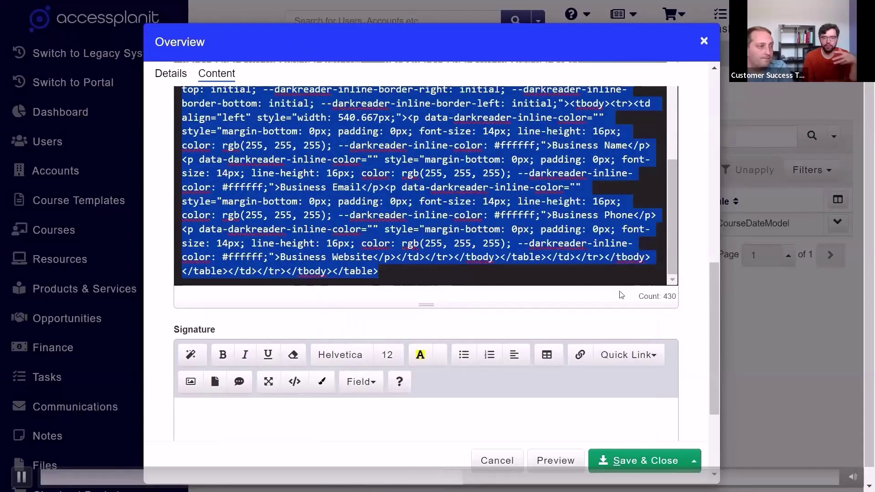
left_click(704, 41)
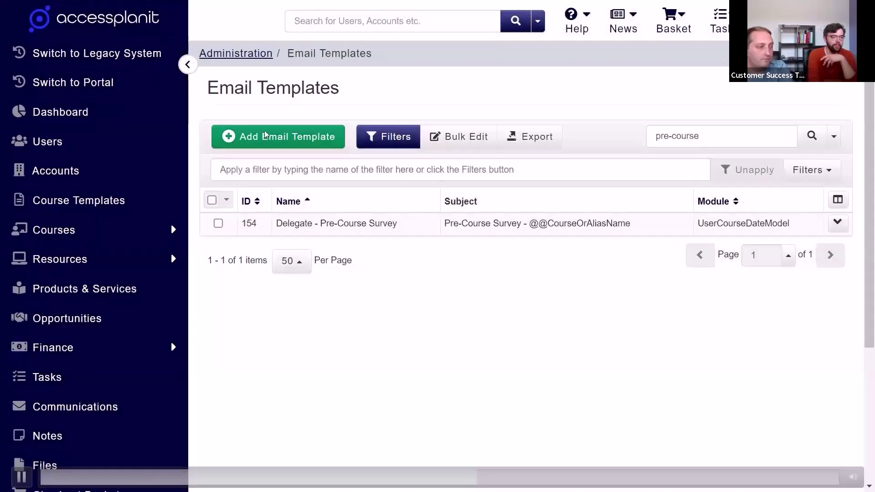
- Start a new email template and paste the copied HTML source into its body, returning to the formatted view
left_click(256, 142)
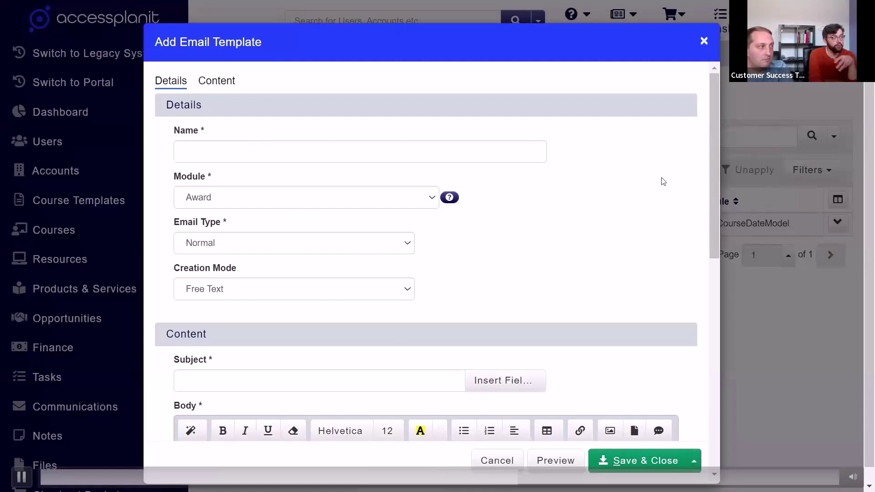
scroll(714, 136, "down", 1)
scroll(715, 135, "down", 6)
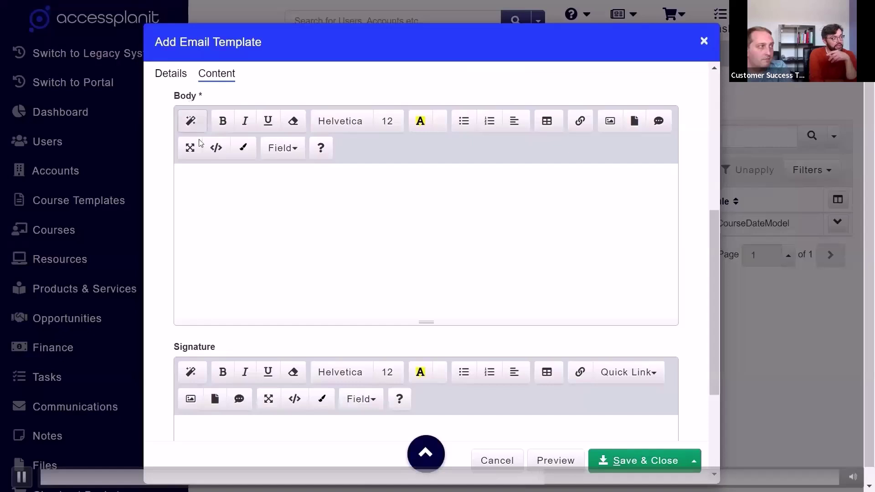
left_click(215, 147)
right_click(239, 193)
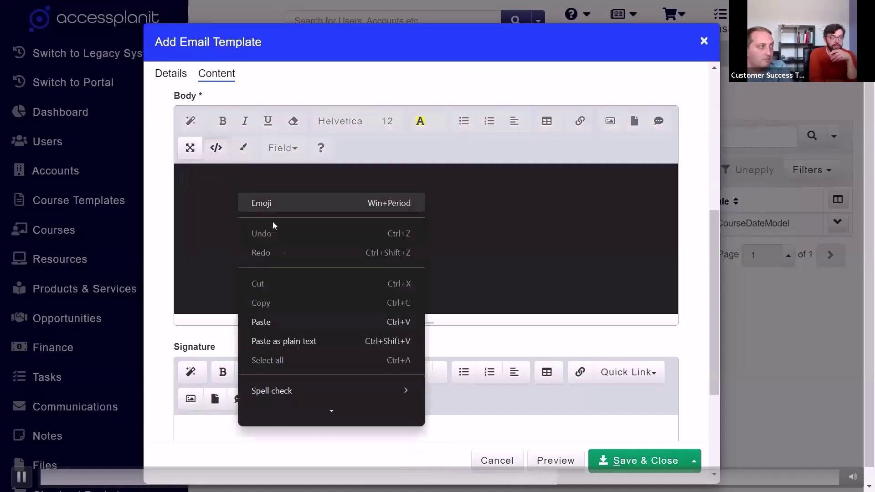
left_click(280, 322)
left_click(219, 144)
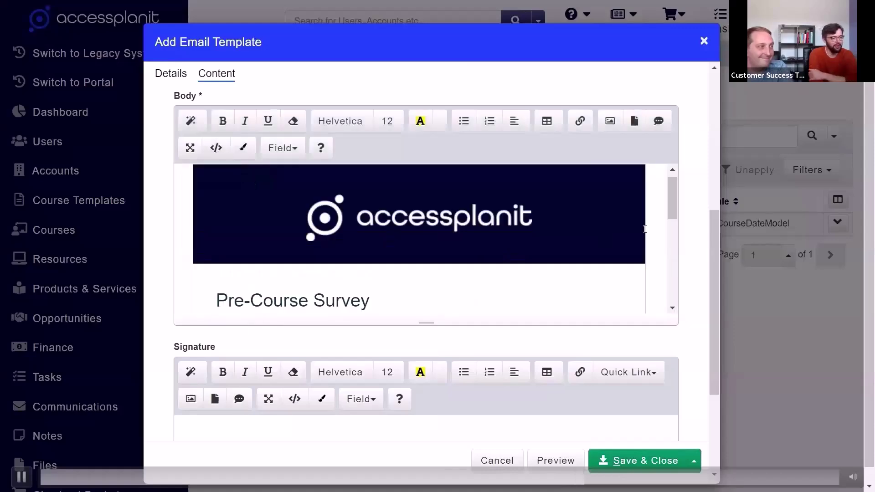
- Name the new template "Delegate - Pre-Course Survey - Consolidated" and set its module to Delegate
left_click_drag(715, 255, 714, 95)
scroll(462, 266, "down", 1)
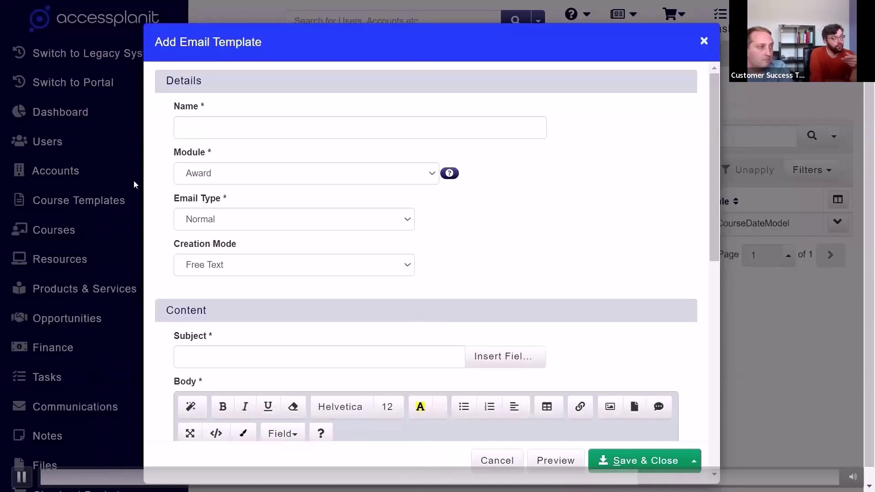
left_click(293, 128)
key("ctrl+v")
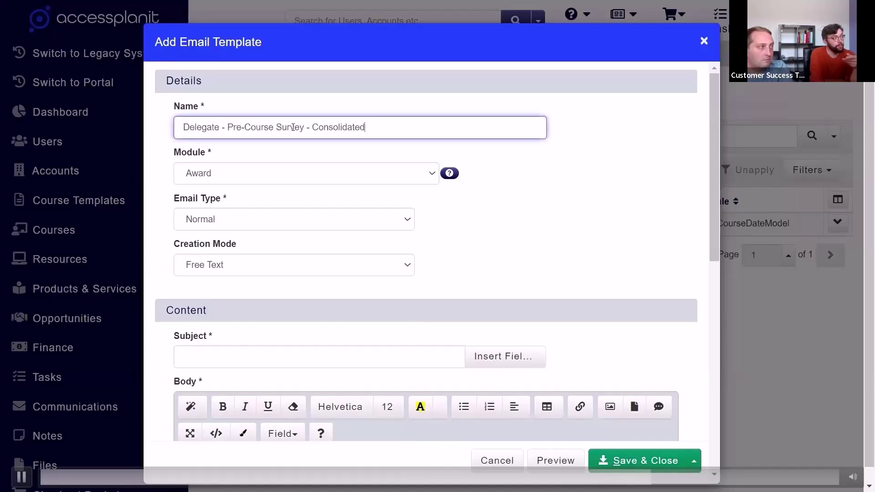
left_click(192, 182)
key("d")
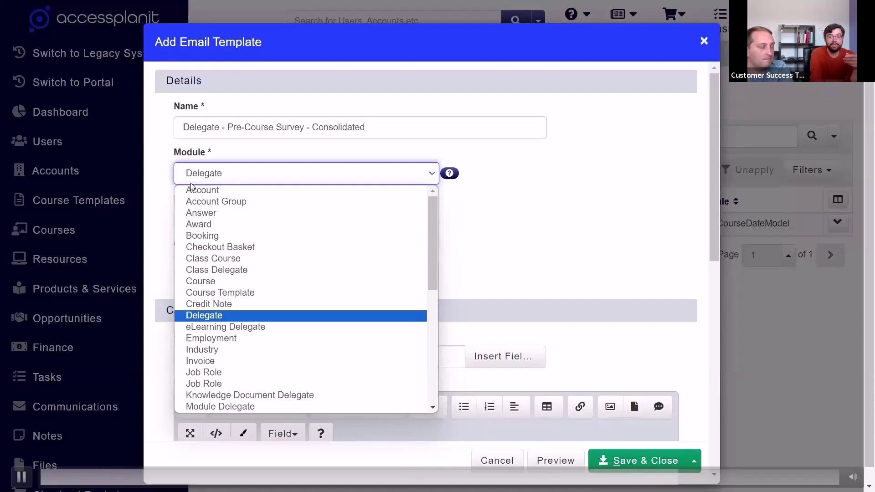
key("Return")
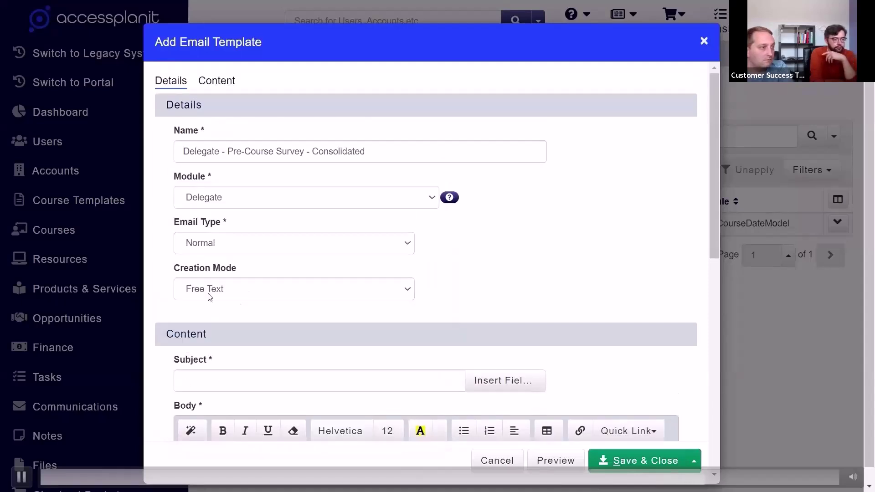
left_click(293, 380)
key("ctrl+v")
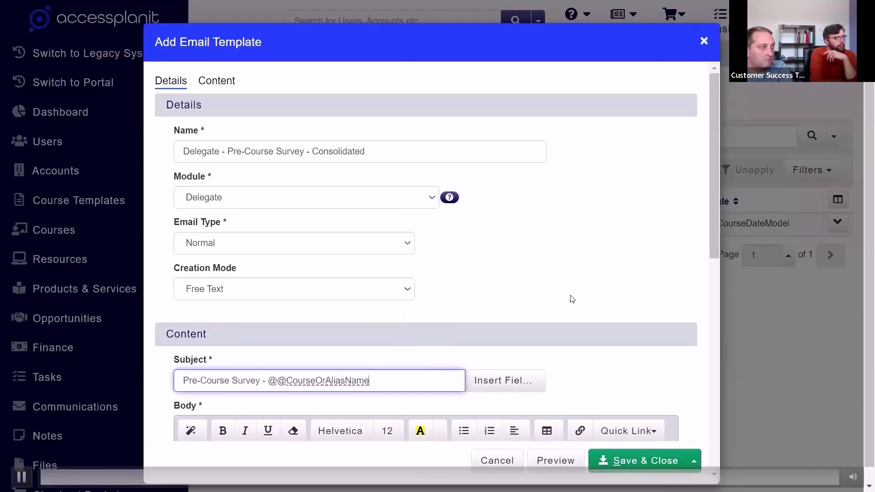
left_click_drag(715, 165, 707, 294)
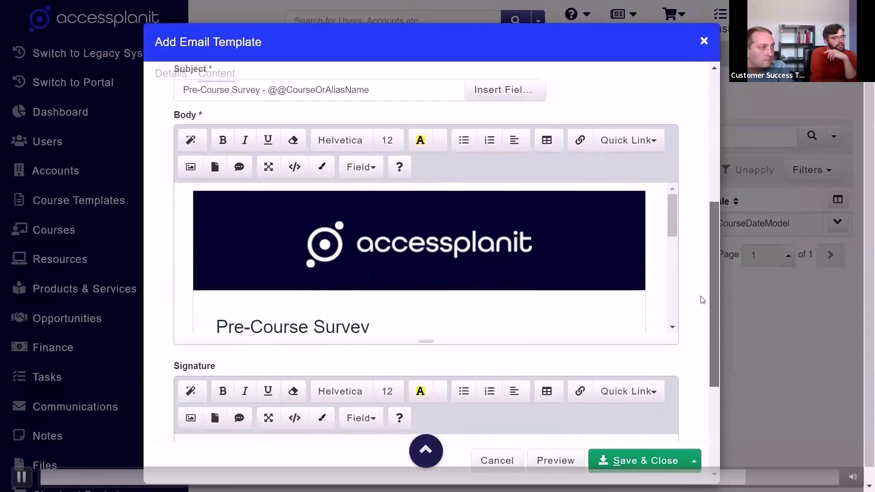
left_click_drag(432, 340, 425, 453)
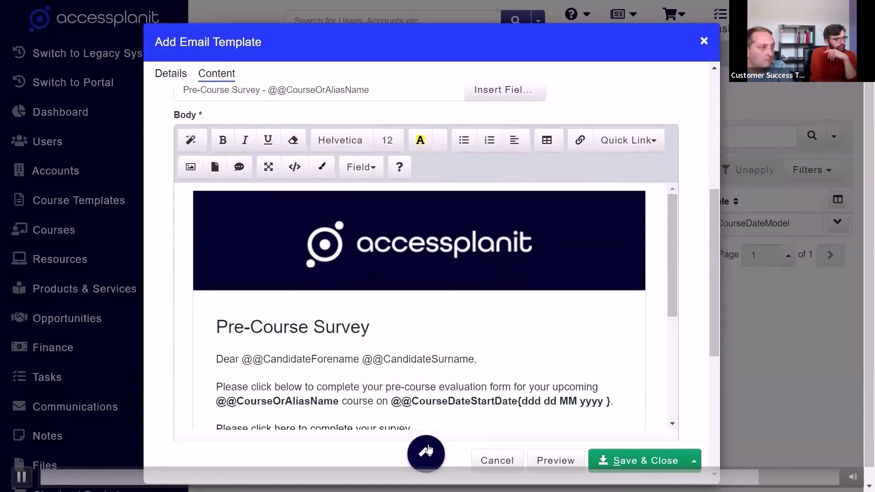
left_click_drag(714, 247, 711, 296)
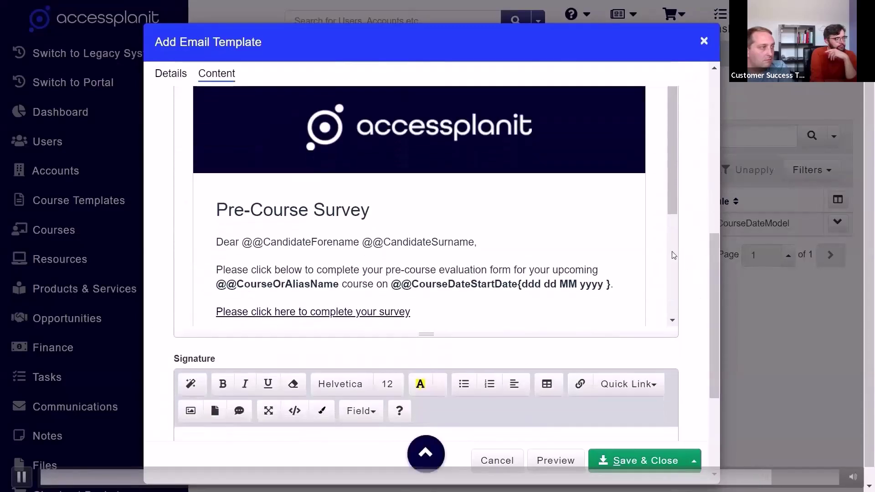
left_click_drag(671, 184, 672, 211)
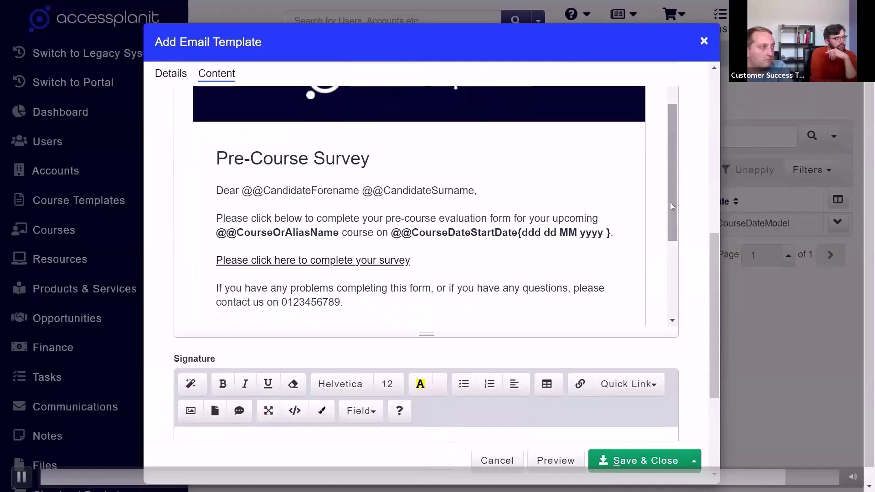
- Save the new email template and select Delegate - Pre-Course Survey - Consolidated in the template list
left_click(694, 461)
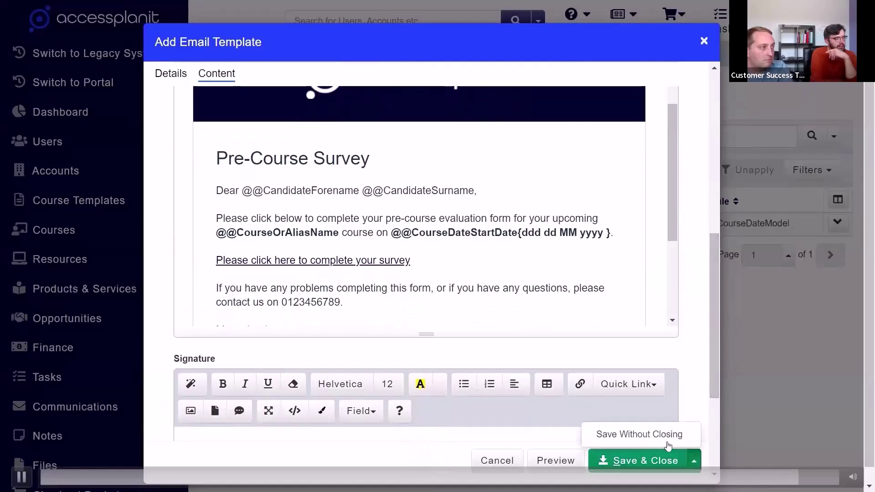
left_click(613, 434)
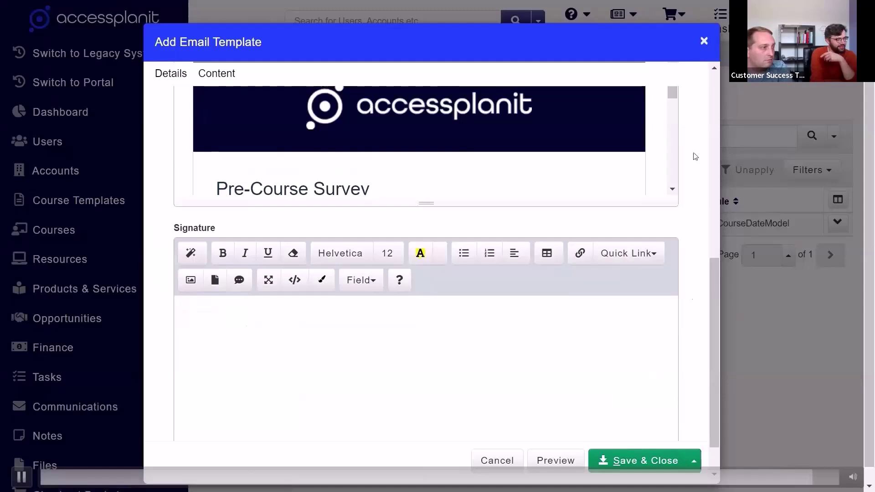
left_click(704, 42)
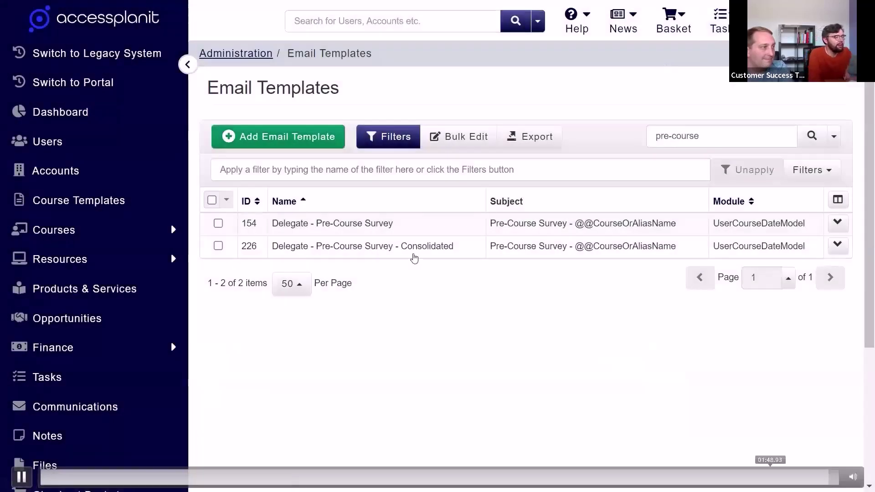
left_click(412, 255)
key("space")
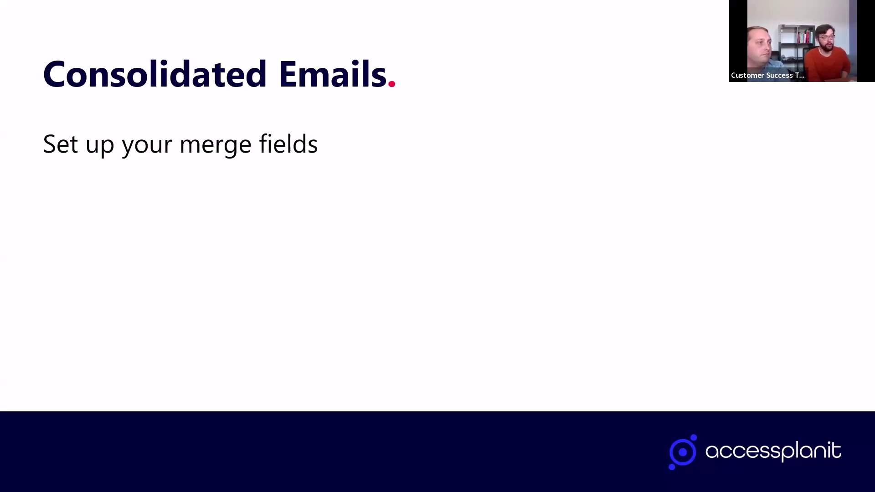
key("Right")
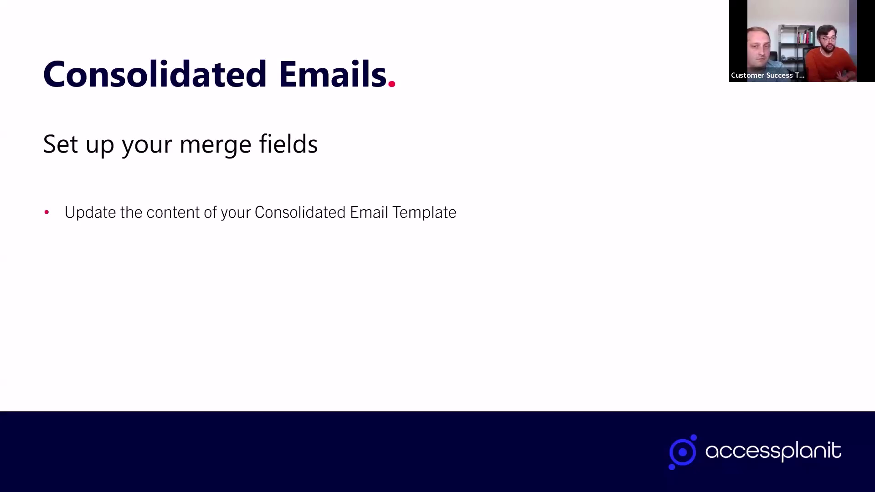
key("Right")
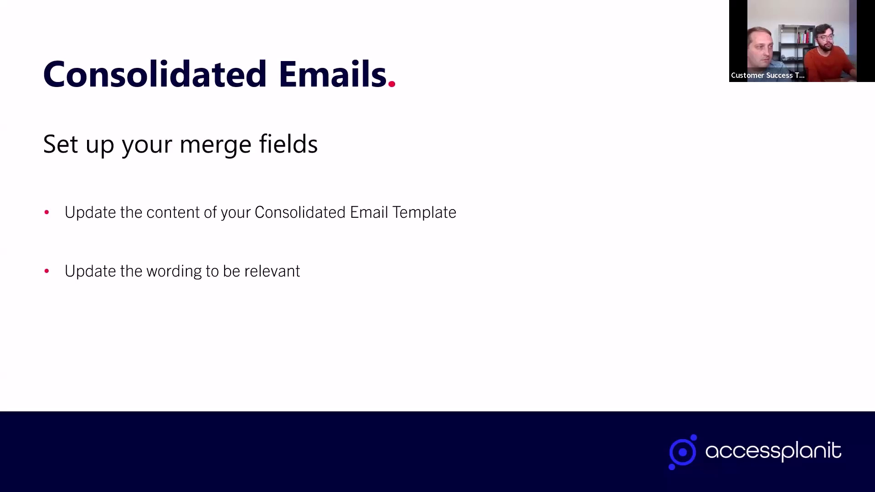
key("Right")
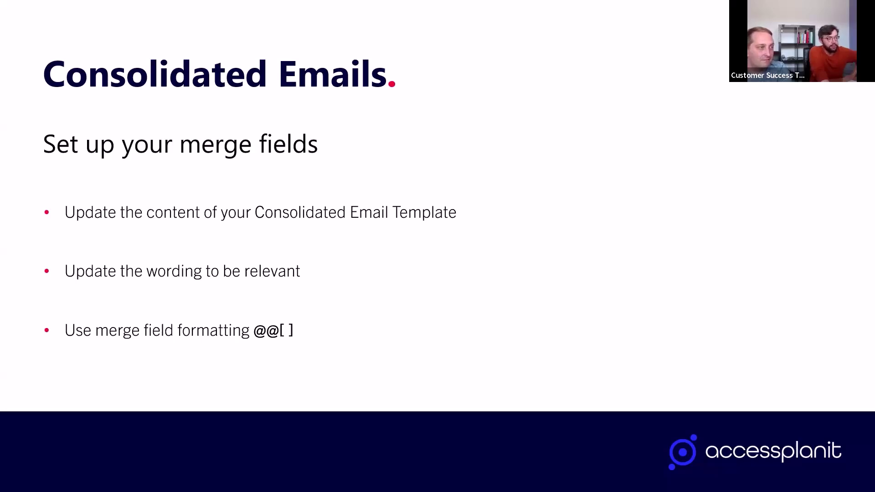
key("Right")
key("Right")
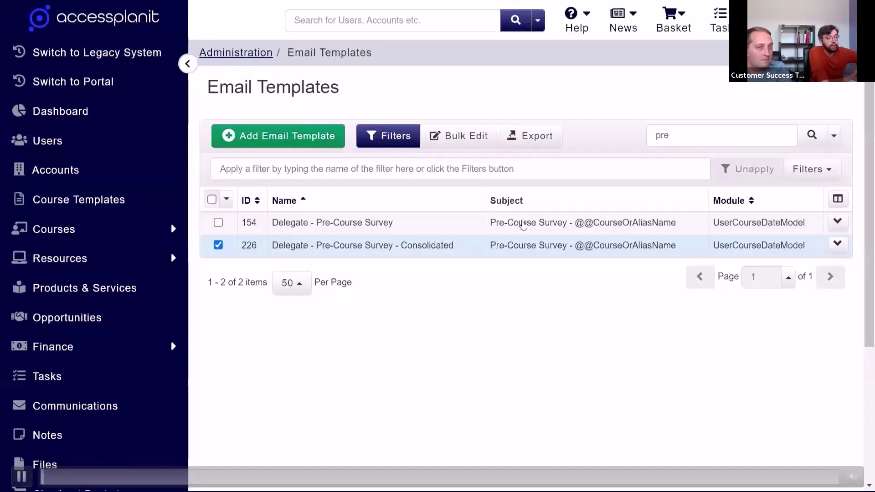
- Open the Delegate - Pre-Course Survey - Consolidated template for editing at its body content
right_click(468, 247)
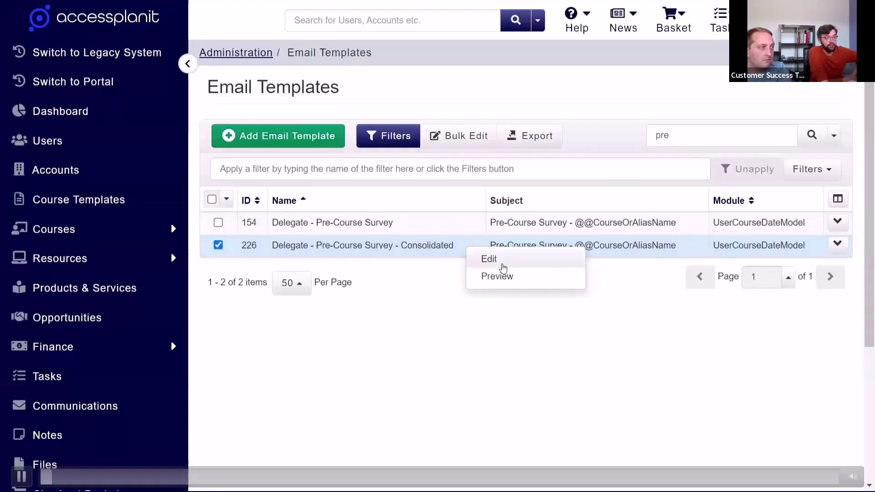
left_click(501, 263)
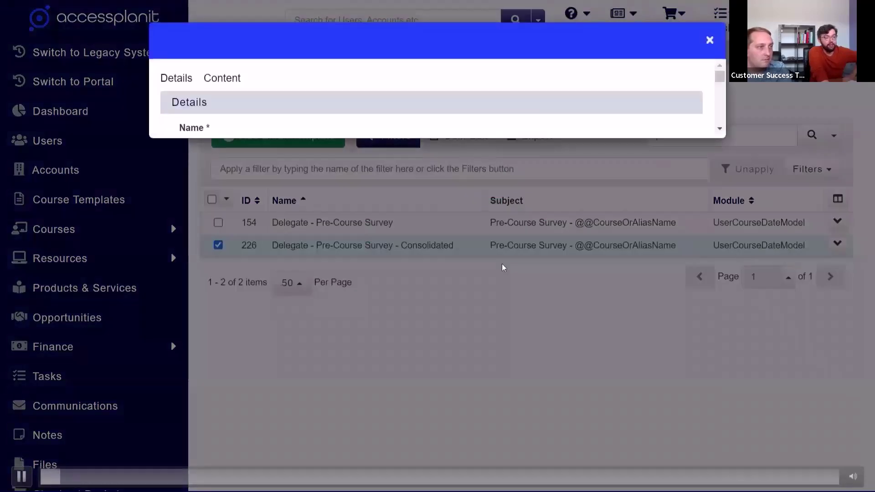
scroll(693, 218, "down", 7)
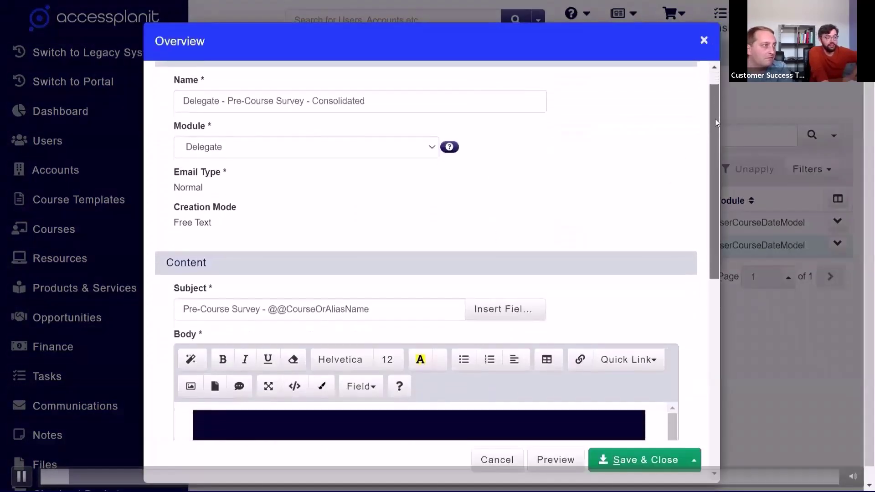
scroll(701, 230, "up", 2)
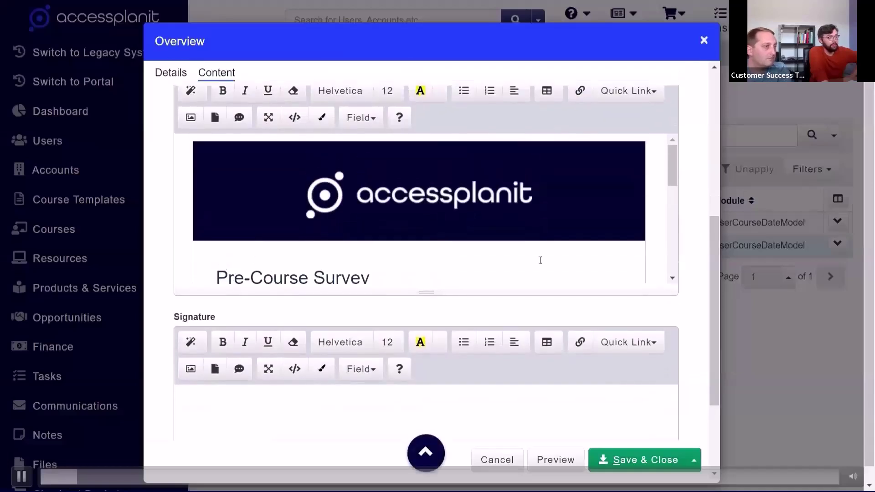
- Replace the candidate forename and surname fields in the greeting with the Booker Forenames field and set it to font size 14
left_click_drag(426, 292, 420, 392)
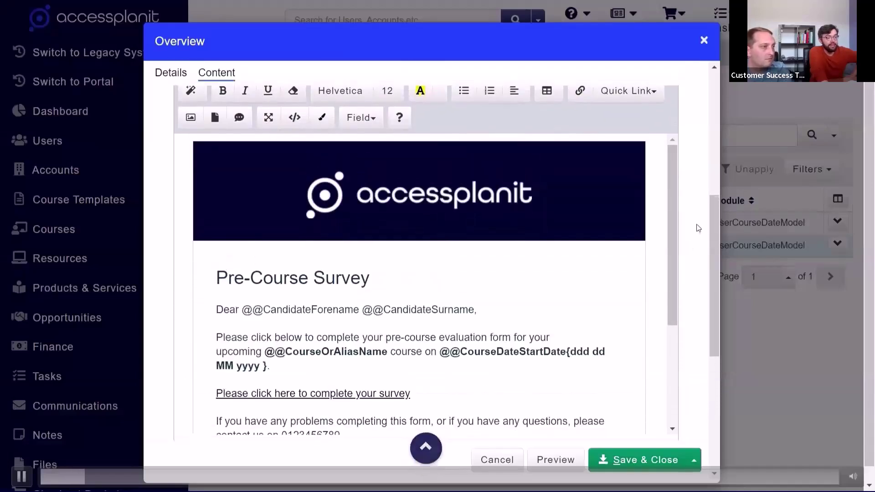
left_click_drag(674, 213, 666, 263)
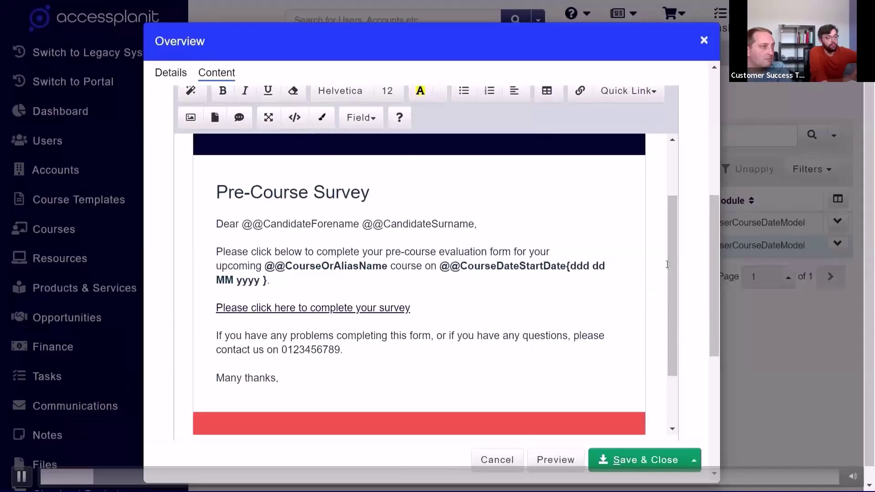
left_click_drag(474, 227, 242, 225)
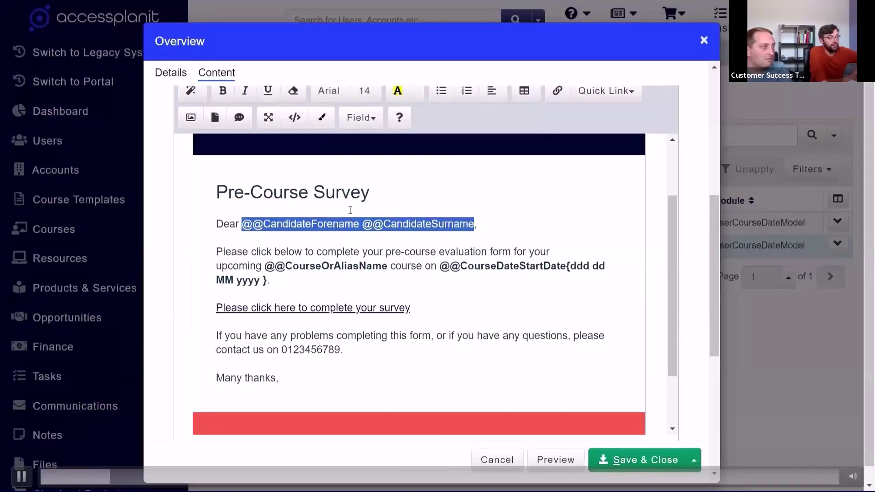
key("Delete")
left_click(363, 117)
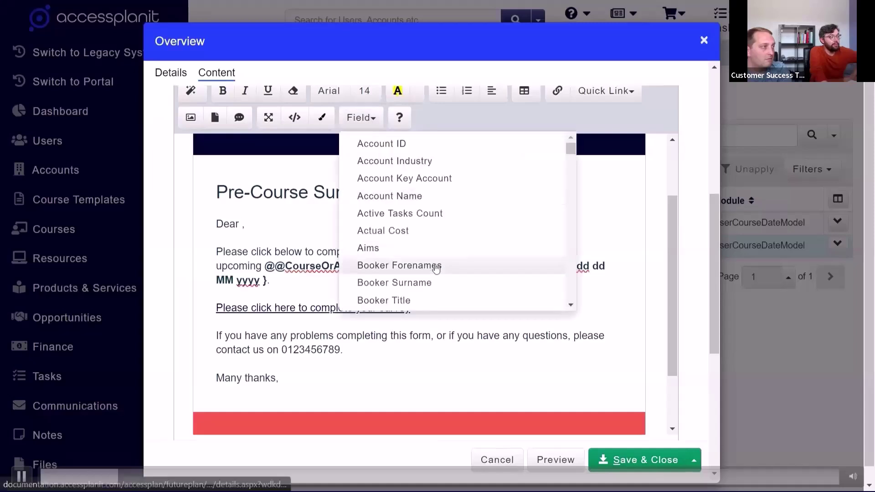
left_click(437, 265)
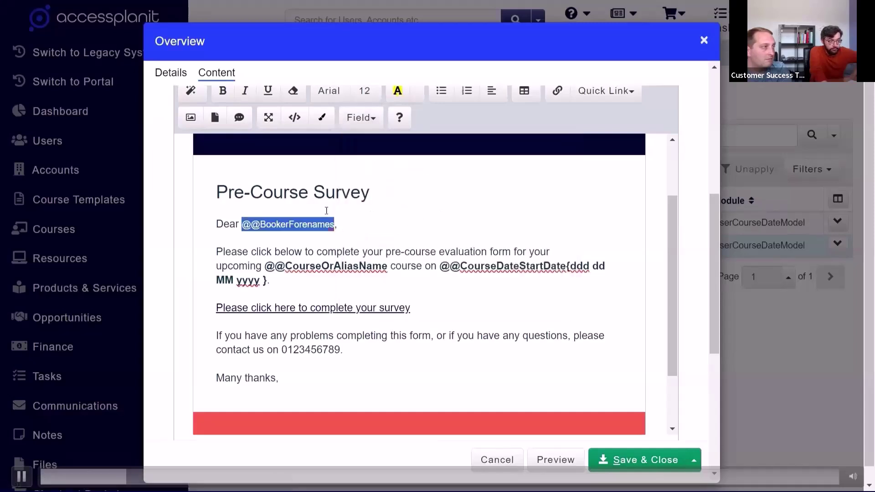
left_click(364, 93)
left_click(383, 205)
left_click(381, 287)
- Replace the opening sentence text before "upcoming" with "You have made a booking for our"
left_click_drag(217, 252, 229, 273)
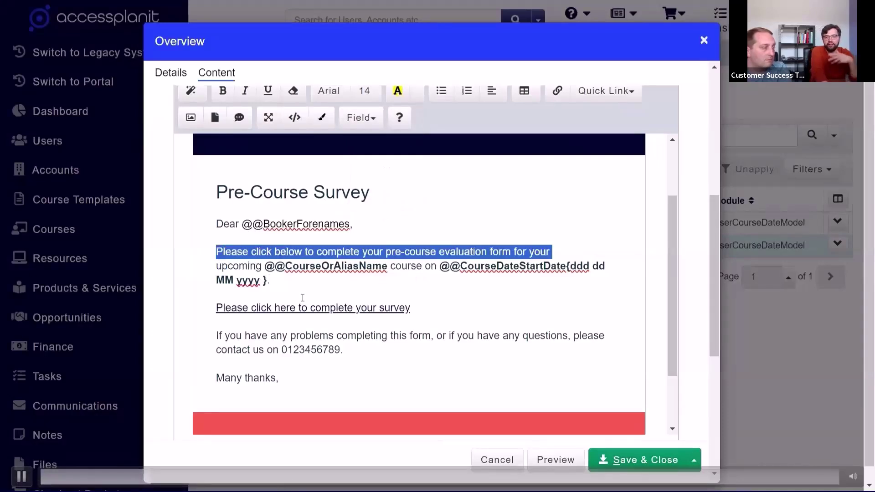
type("You have ")
type("made a booking")
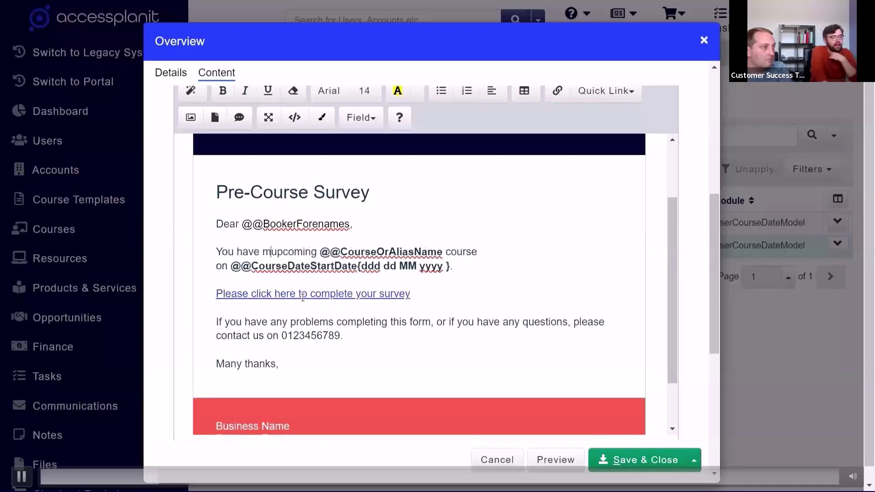
type(" for our")
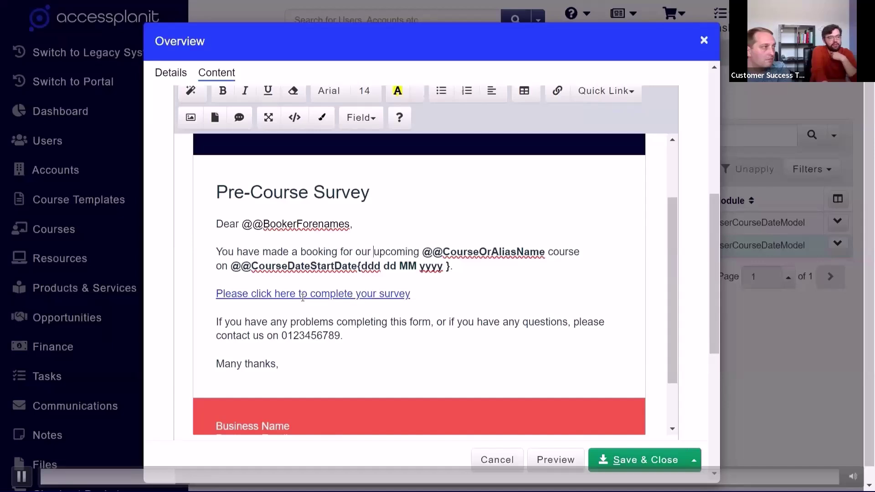
- Paste the paragraph beginning "Please provide the below survey links to each of the delegates" below the booking sentence
left_click(467, 270)
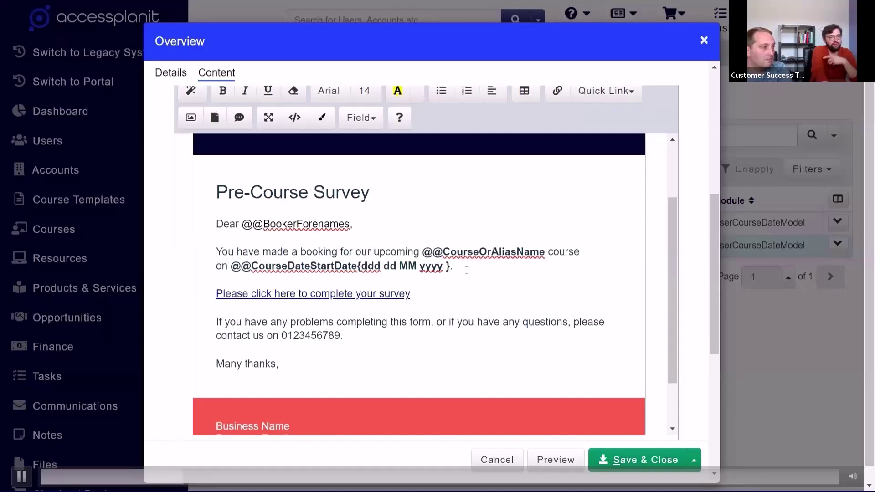
key("Return")
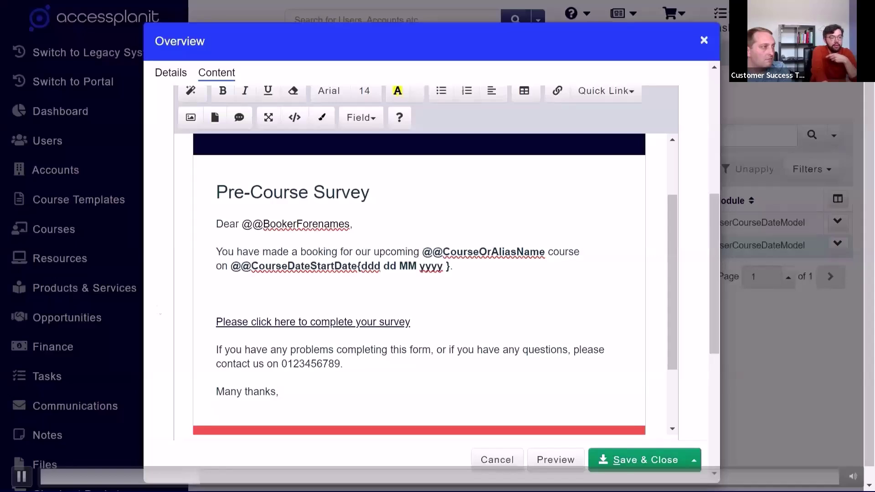
right_click(238, 299)
left_click(260, 183)
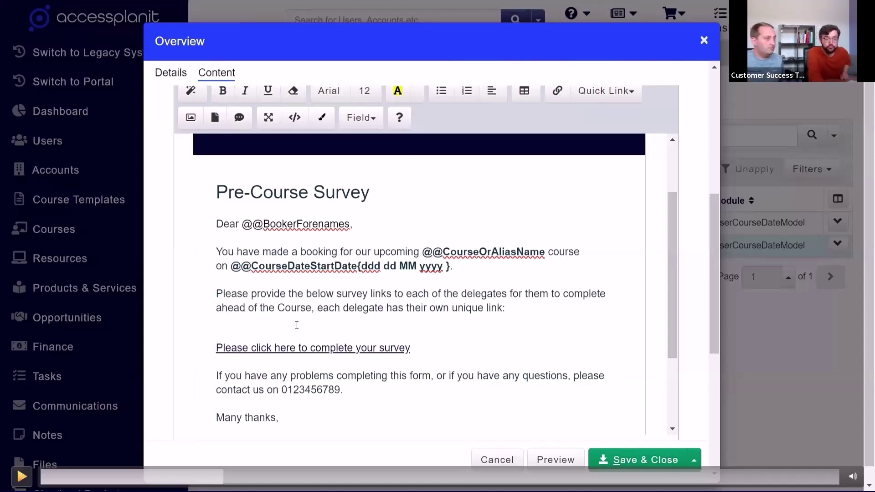
- Add a @@[] block under the new paragraph and insert the Delegate First Name and Delegate Last Name fields inside its brackets
type("@@")
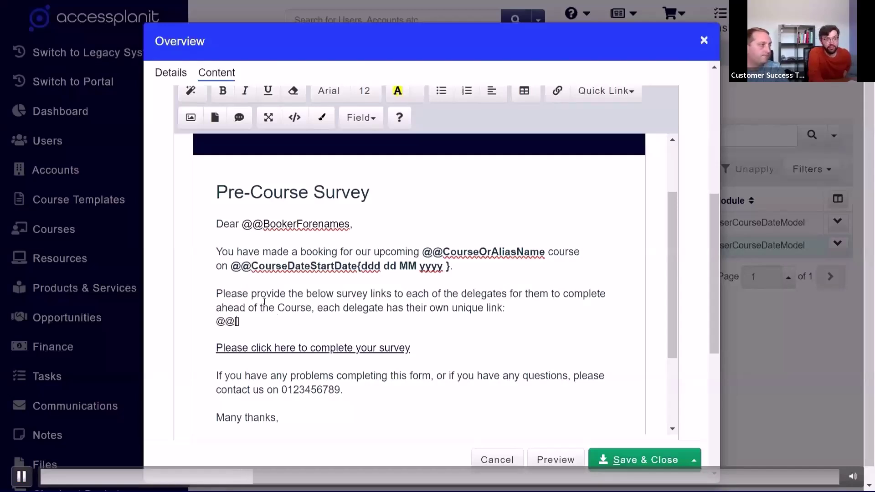
left_click(361, 118)
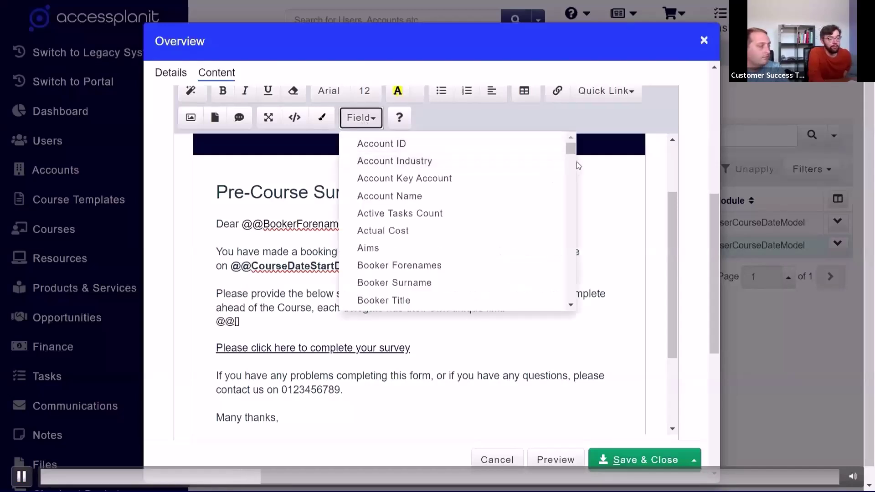
scroll(571, 155, "down", 4)
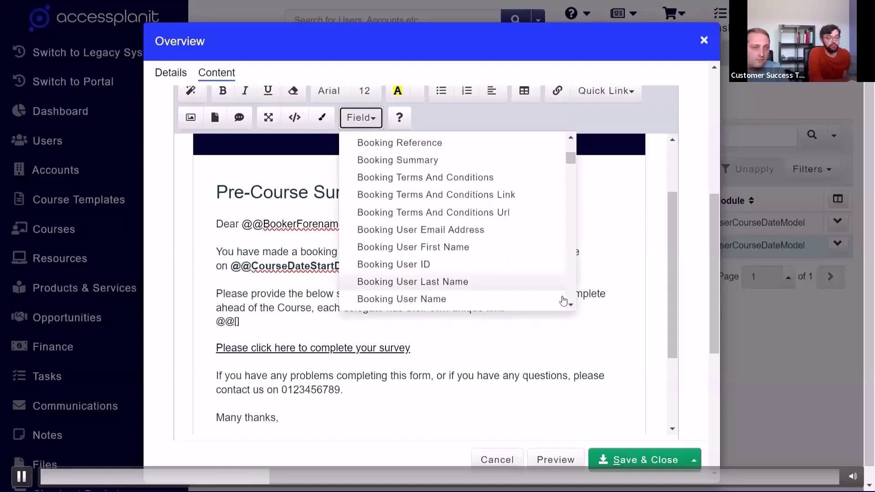
scroll(568, 308, "down", 5)
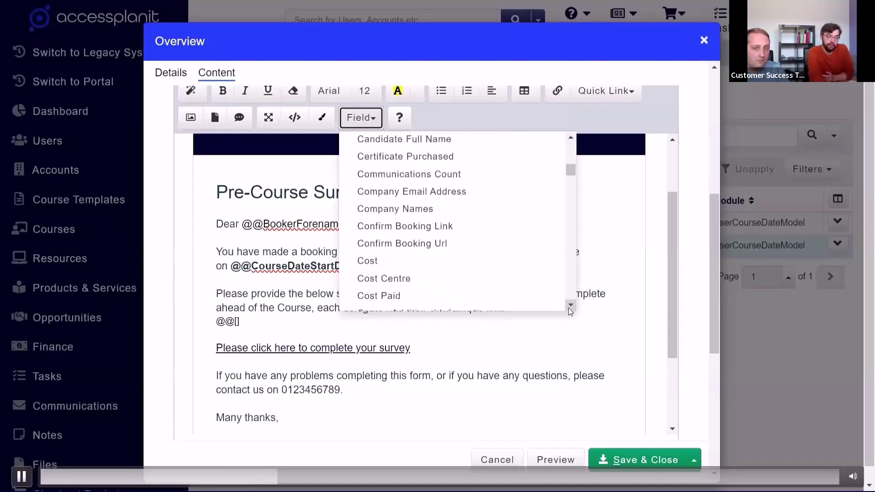
left_click(570, 304)
left_click_drag(573, 306, 572, 305)
left_click(571, 306)
left_click(572, 305)
left_click(571, 305)
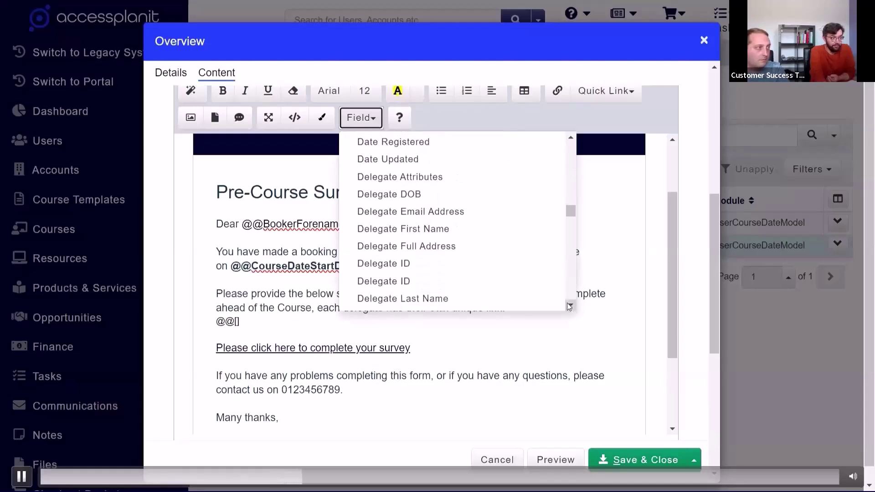
left_click(391, 231)
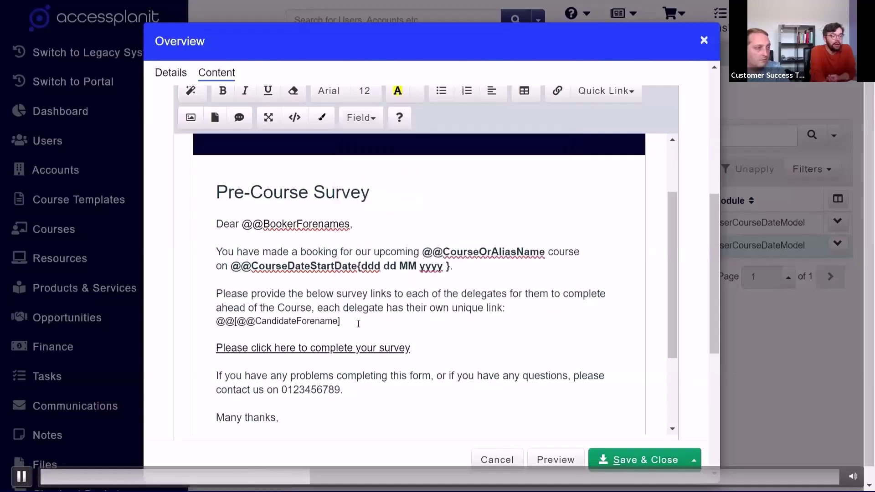
left_click(363, 124)
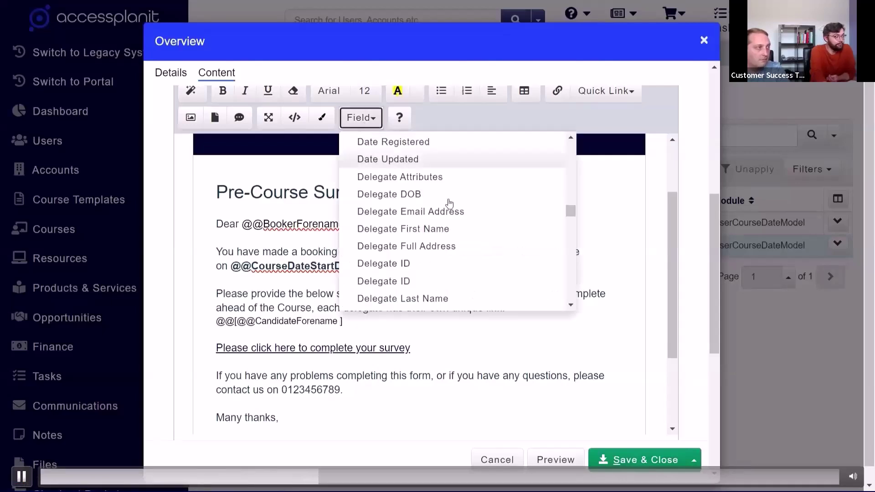
left_click(528, 299)
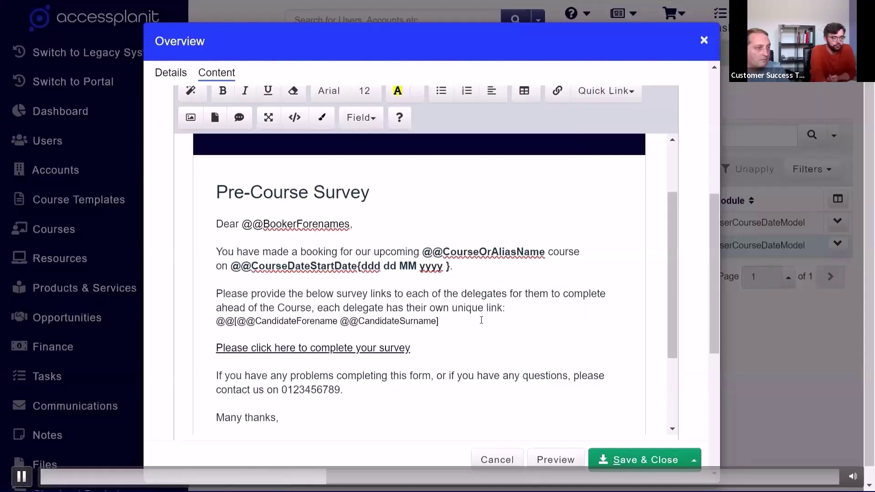
- Set the whole delegate name block to font size 14
left_click_drag(476, 325, 219, 321)
left_click(364, 91)
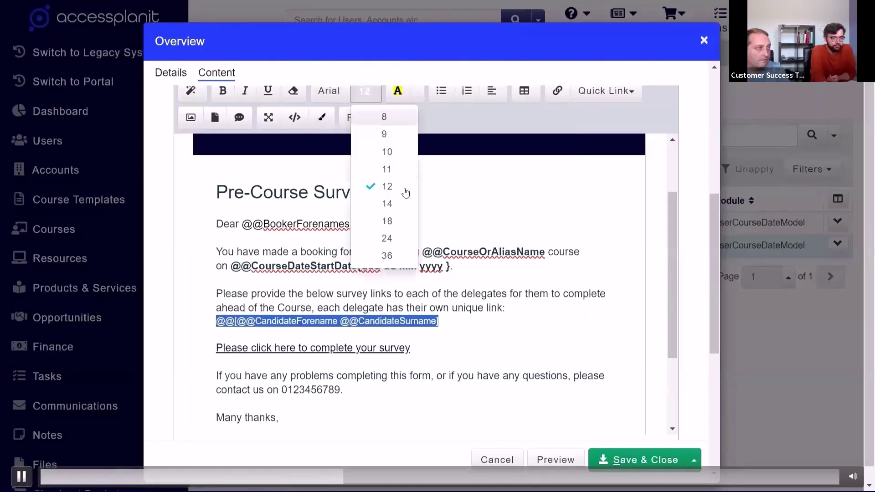
left_click(389, 201)
left_click(516, 320)
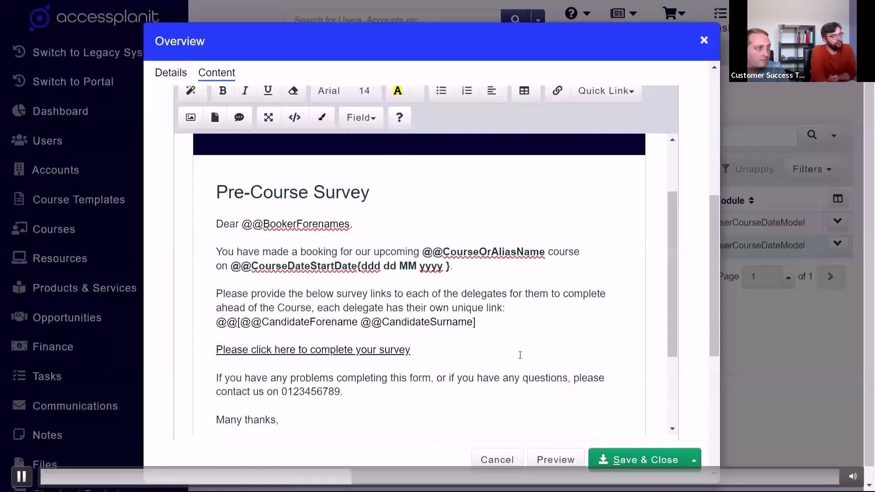
- Preview the email for the two Hyatt Group delegates on Introduction to Mental Wellbeing, check the delegate names, and close the preview
left_click(555, 466)
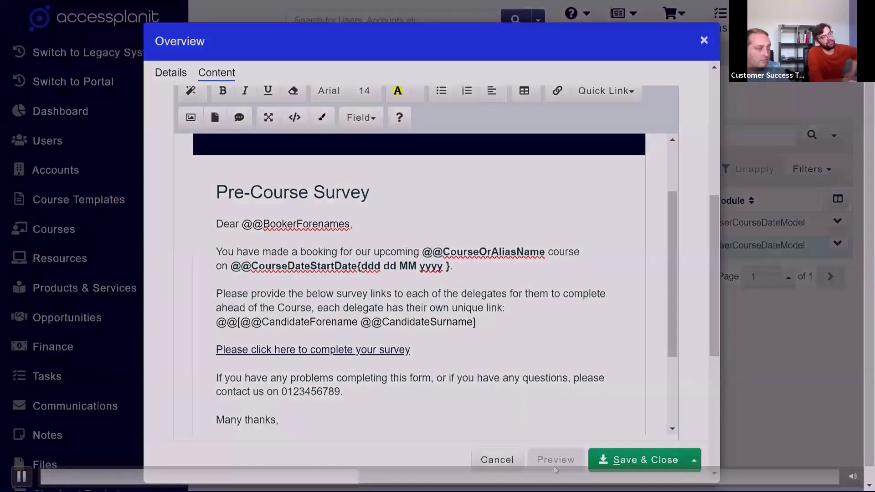
left_click(572, 189)
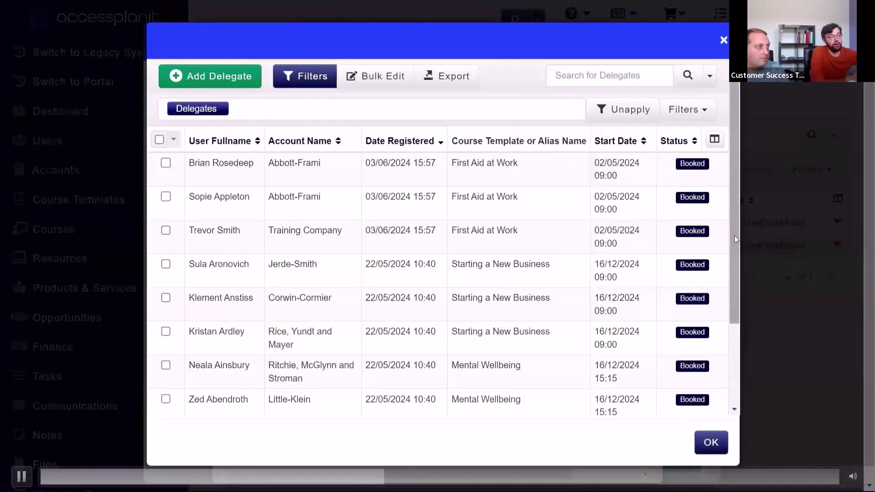
left_click_drag(735, 274, 731, 377)
left_click(706, 397)
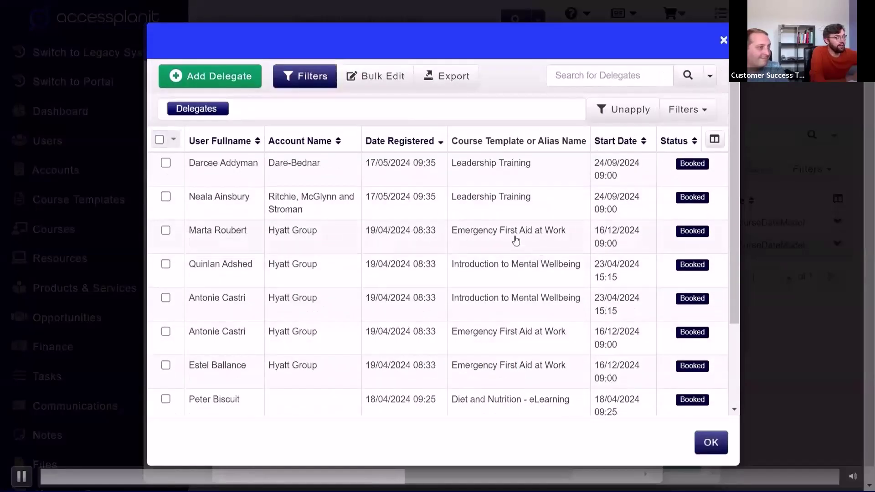
left_click(517, 281)
left_click(506, 307)
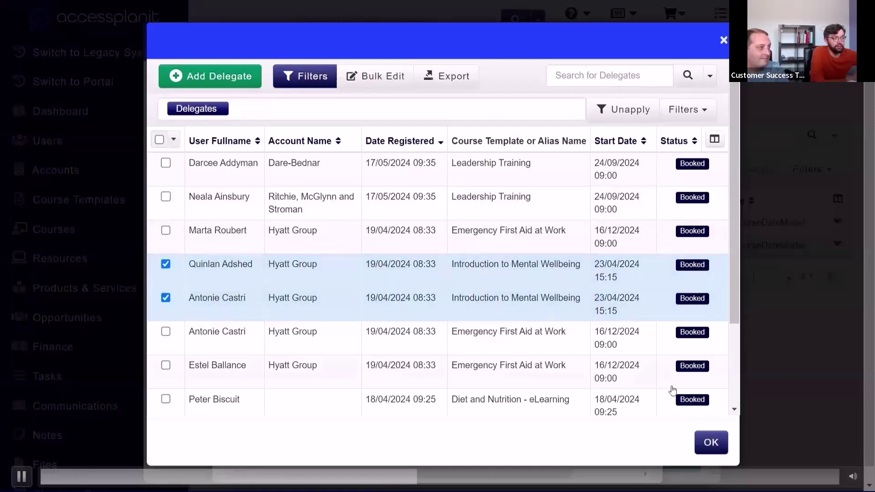
left_click(711, 443)
scroll(528, 246, "down", 10)
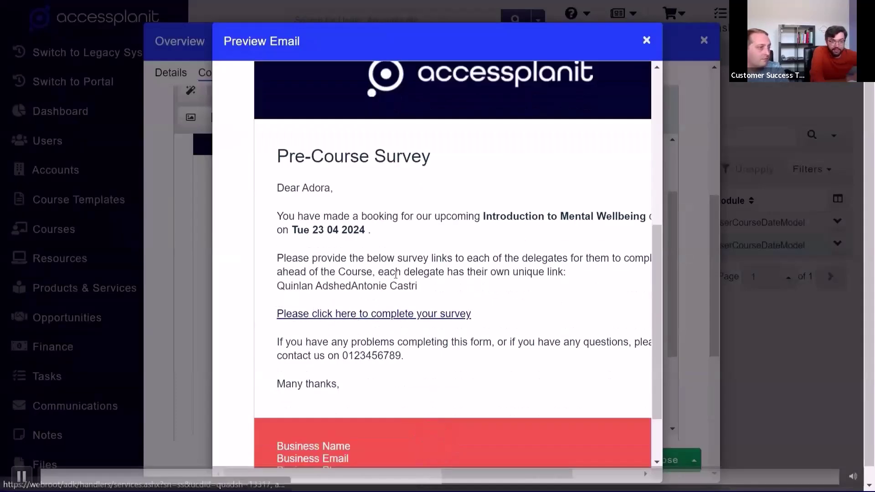
left_click(647, 41)
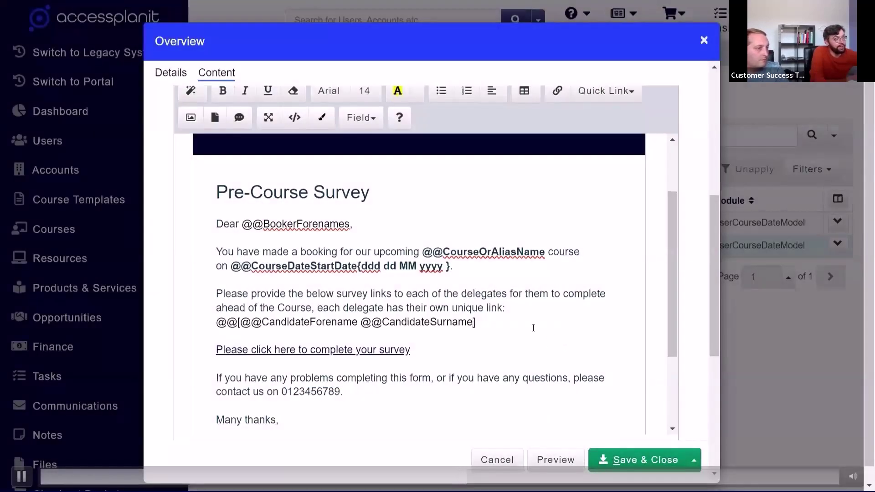
- Add a line break before the block's closing bracket and preview the email again for the two Hyatt Group Introduction to Mental Wellbeing delegates
key("Return")
left_click(556, 460)
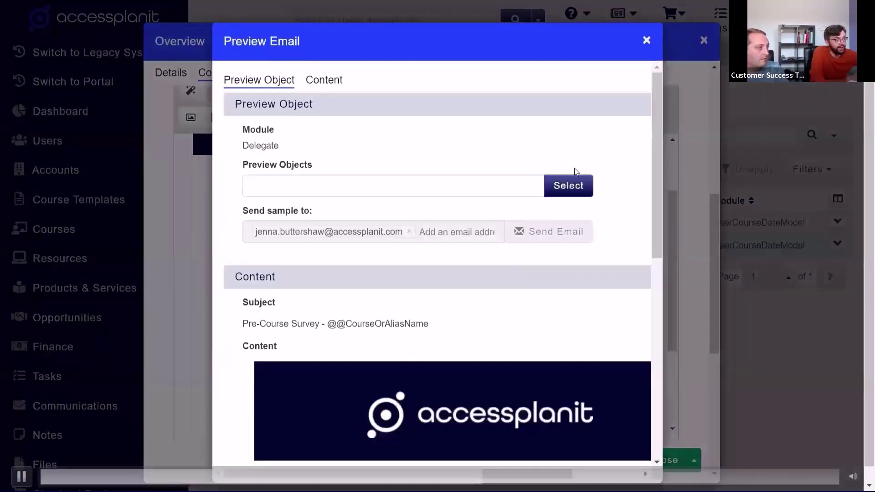
left_click(577, 184)
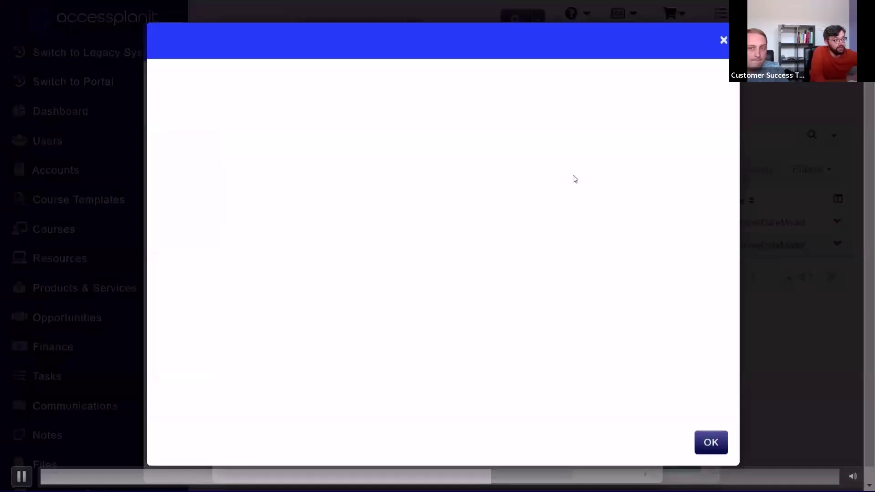
scroll(664, 238, "down", 3)
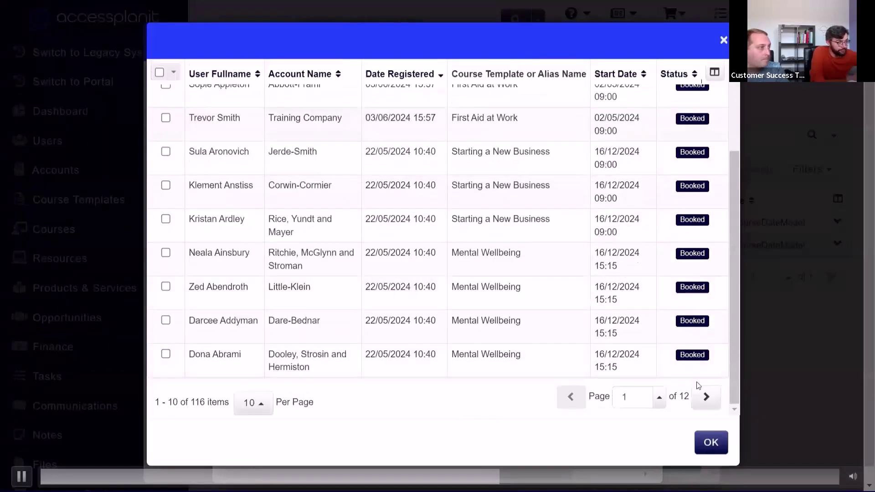
scroll(441, 166, "up", 5)
left_click(418, 276)
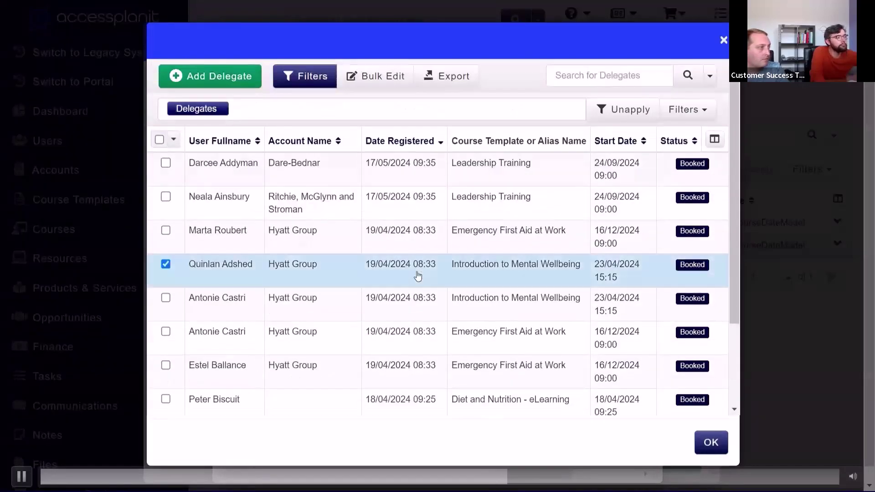
left_click(417, 319)
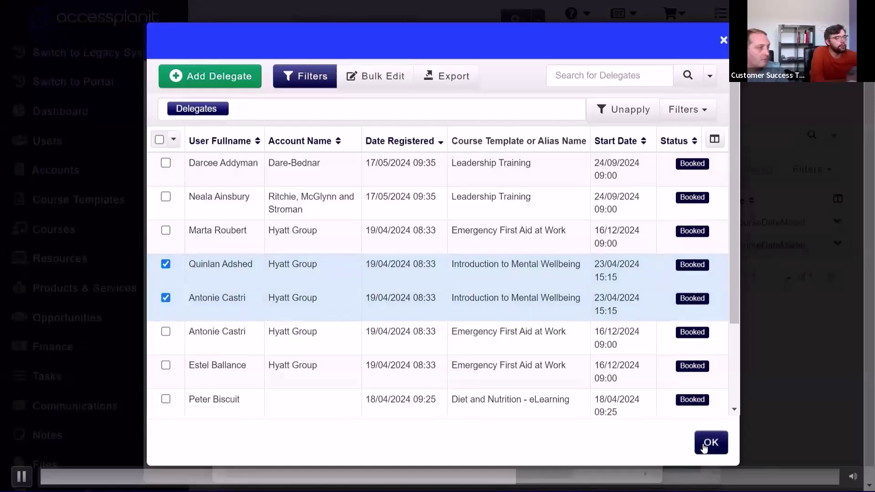
left_click(710, 443)
scroll(505, 255, "down", 5)
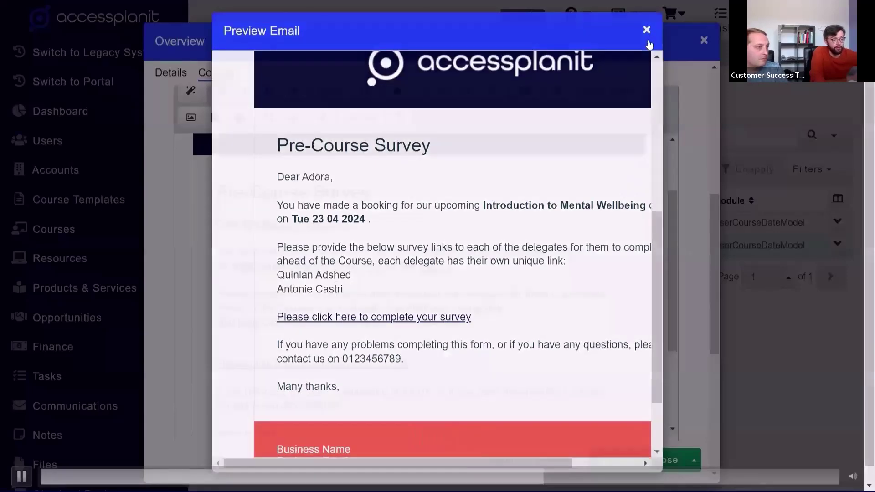
left_click(647, 42)
- Delete the "Please click here to complete your survey" link below the delegate name block
left_click(439, 360)
left_click(457, 337)
left_click(446, 366)
key("shift+Home")
key("BackSpace")
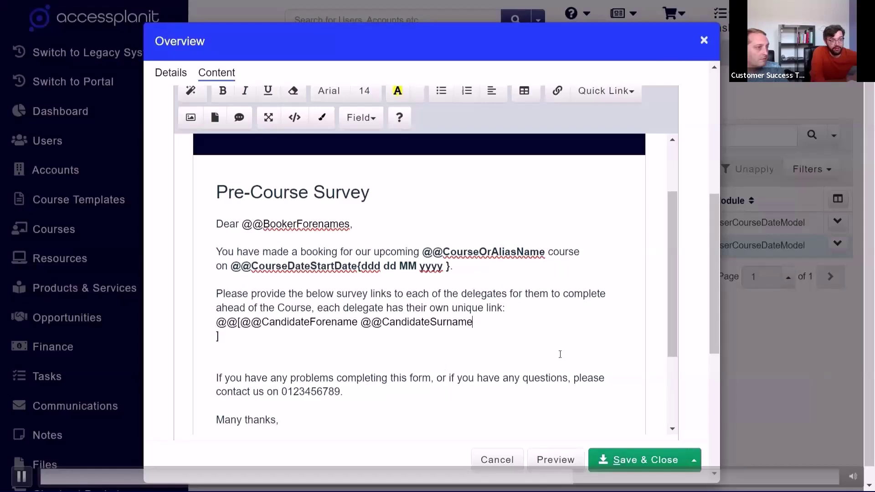
left_click(601, 90)
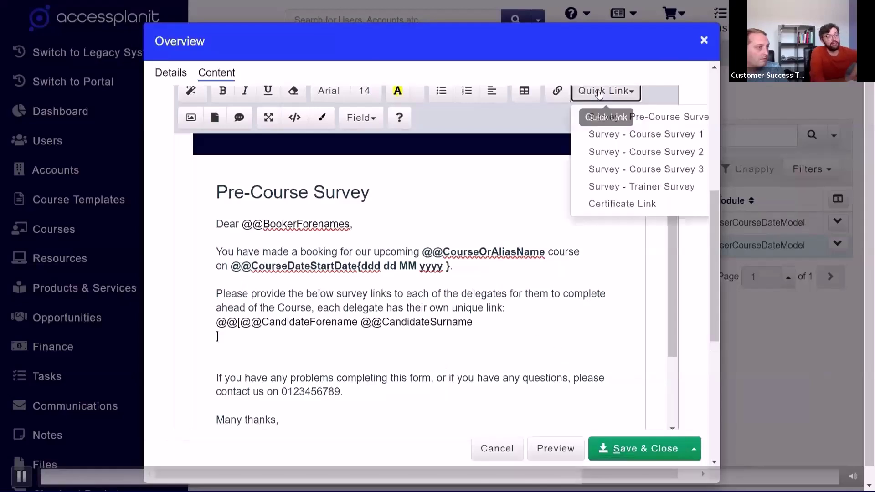
left_click(610, 118)
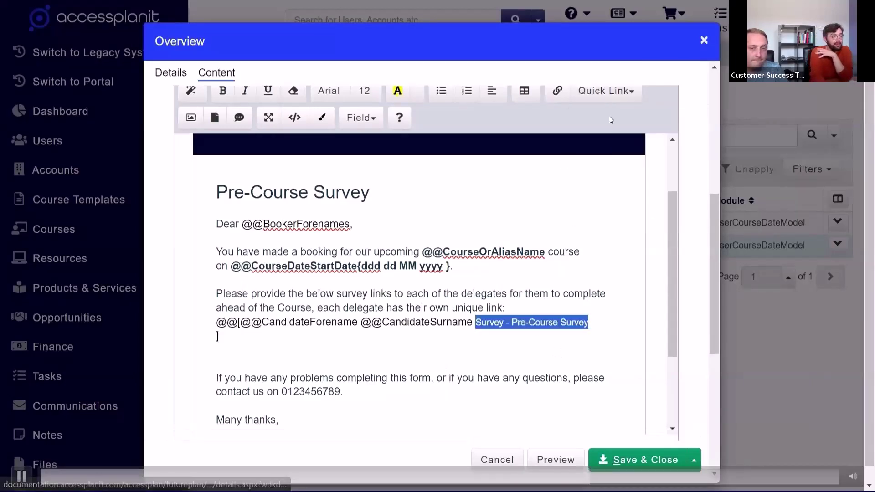
left_click(466, 357)
left_click(487, 323)
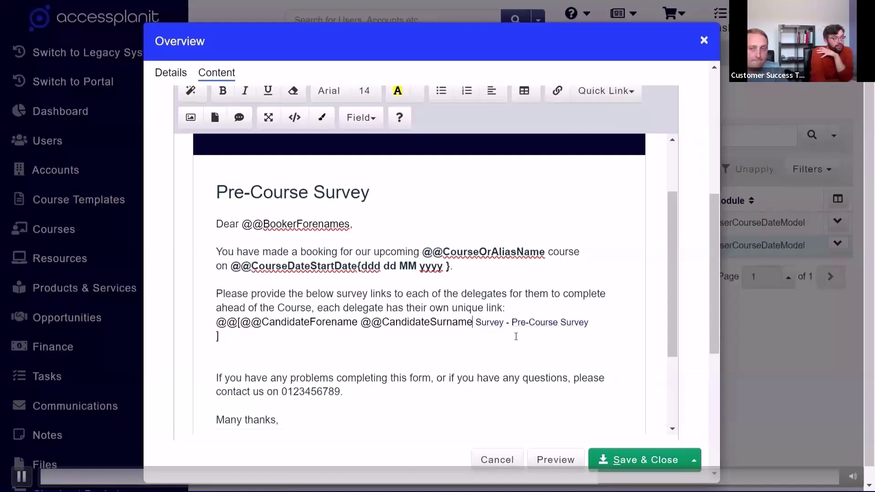
type("-")
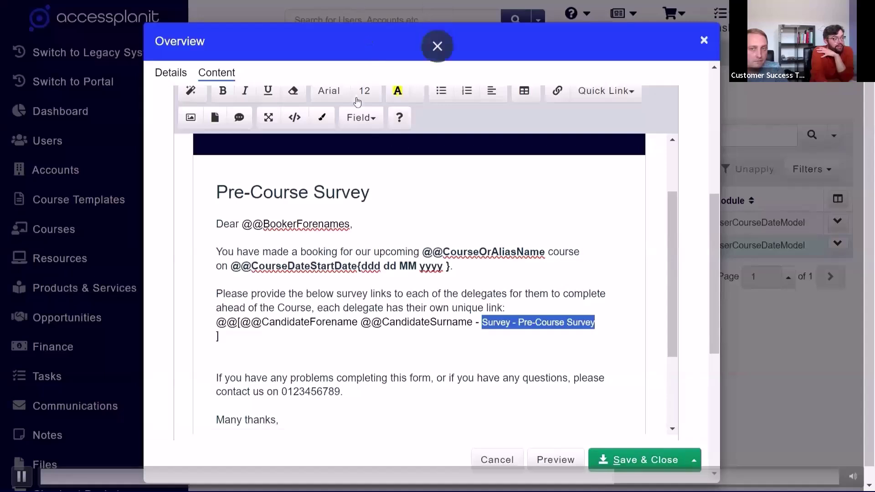
- Set the Survey - Pre-Course Survey link to font size 14 and underline it
left_click(365, 90)
left_click(390, 205)
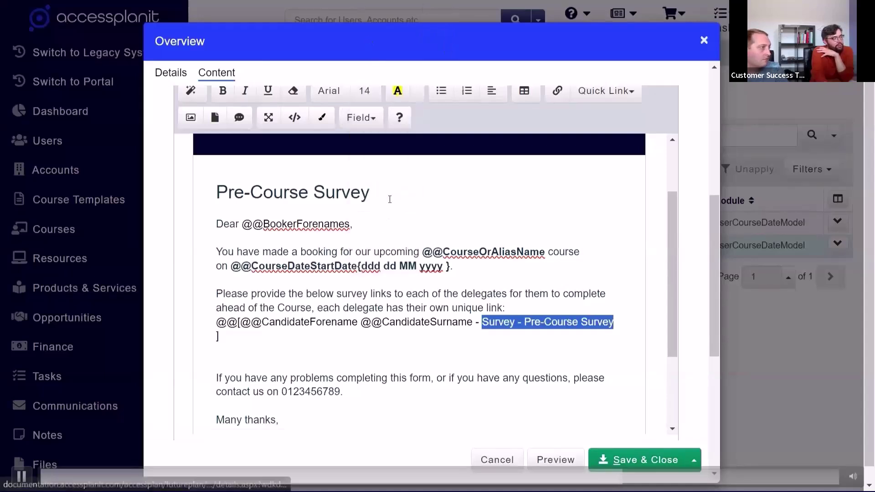
left_click(442, 334)
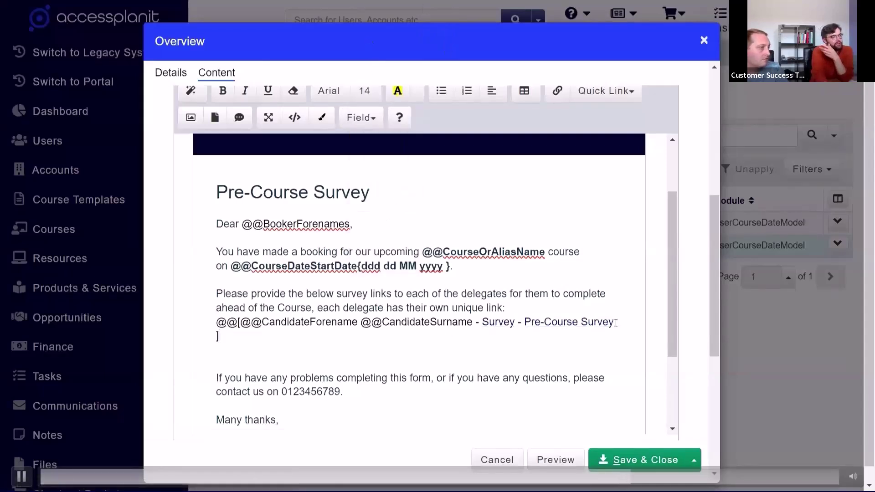
left_click_drag(617, 323, 482, 323)
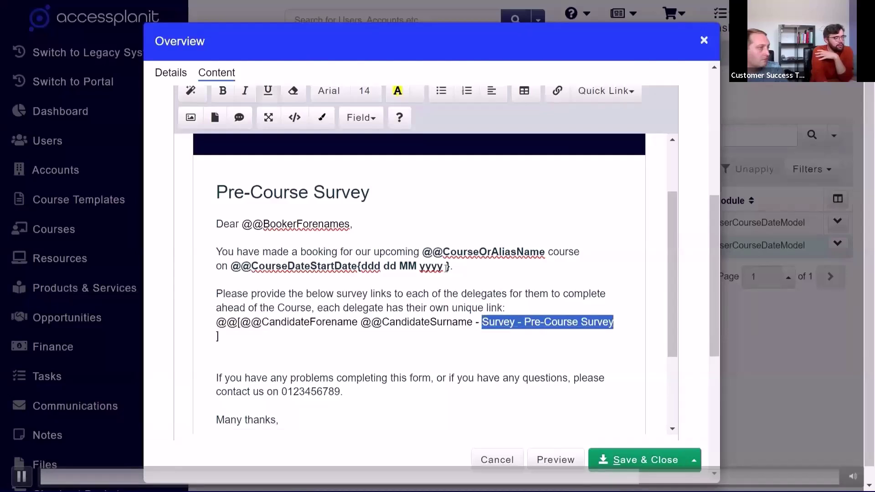
left_click(268, 90)
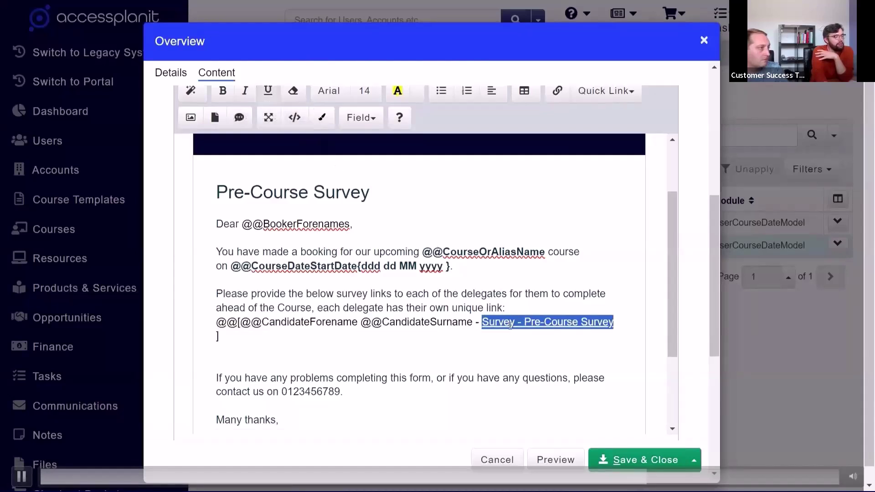
- Change the survey link's display text to "Complete the survey", keeping its existing URL
left_click(502, 323)
left_click(531, 322)
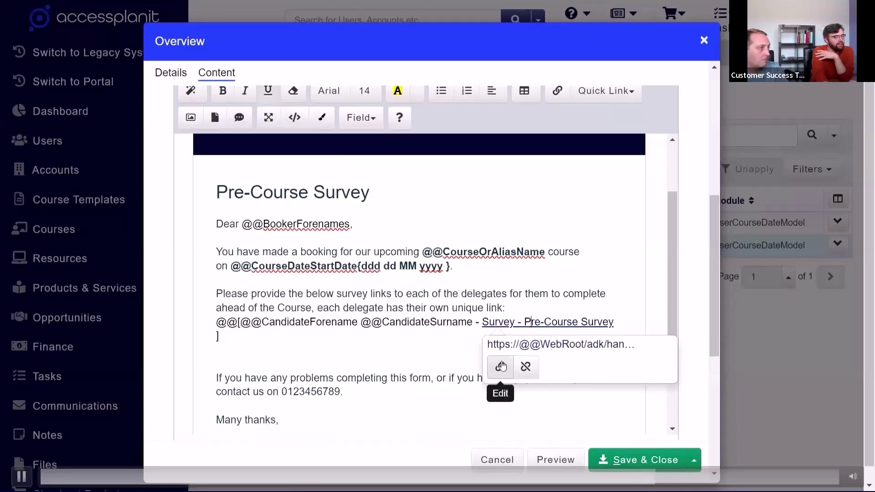
left_click(501, 366)
left_click_drag(285, 150, 173, 151)
type("Comp")
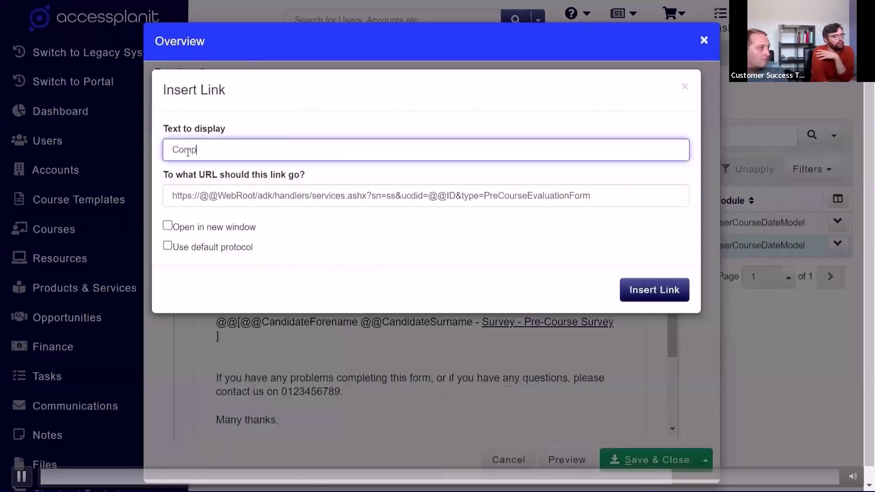
type("lete the survey")
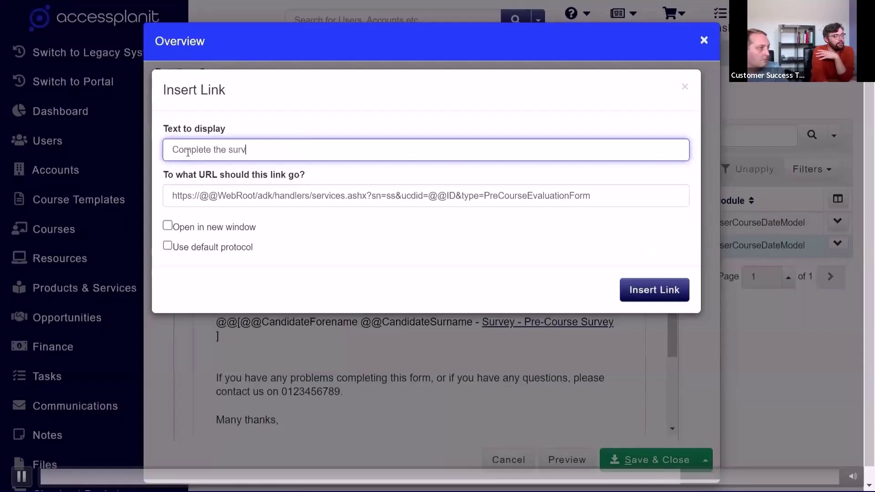
left_click(672, 290)
left_click(600, 316)
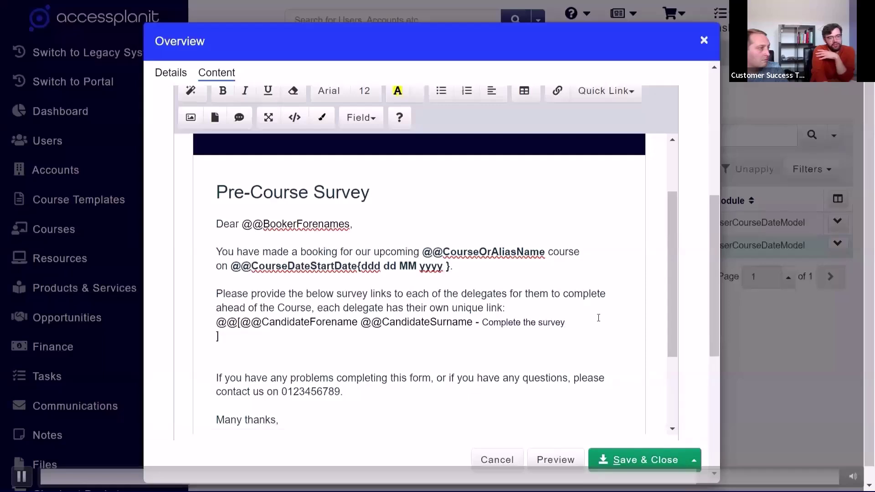
- Underline the "Complete the survey" link in the delegate block
key("ctrl+z")
key("ctrl+u")
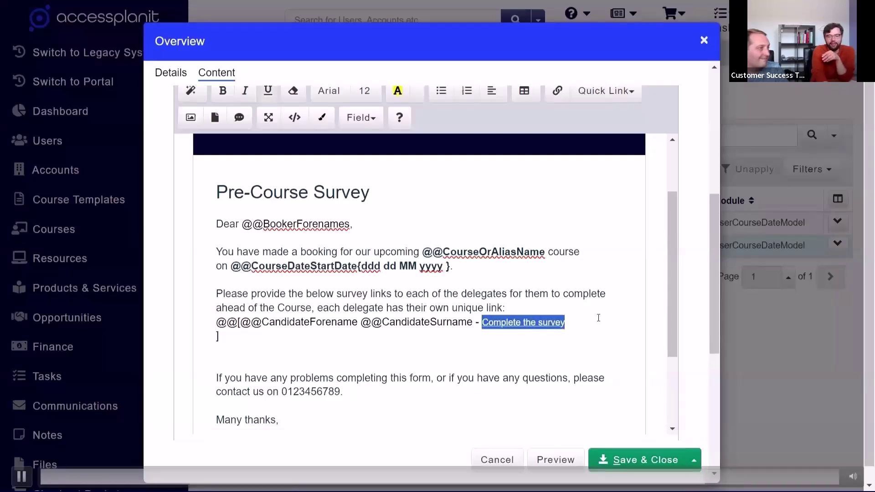
left_click(598, 318)
left_click(567, 289)
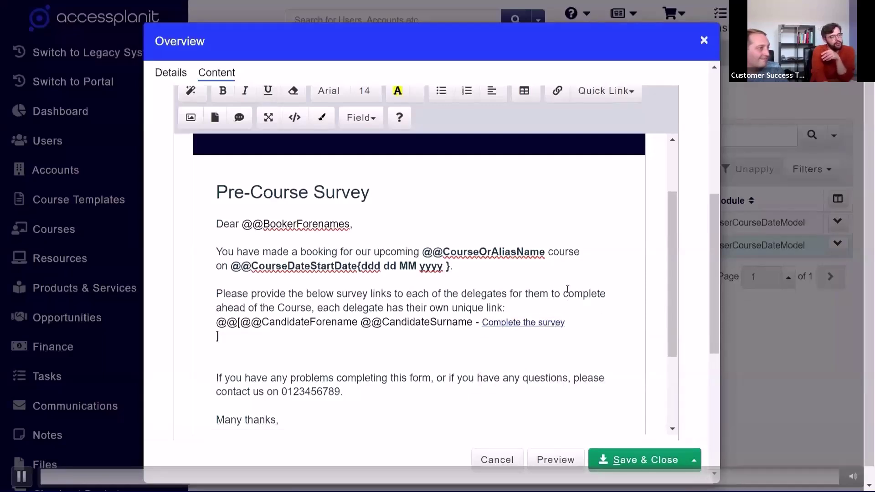
- Preview the email for the two Hyatt Group Introduction to Mental Wellbeing delegates, check each delegate's survey link, and close the preview
left_click(547, 463)
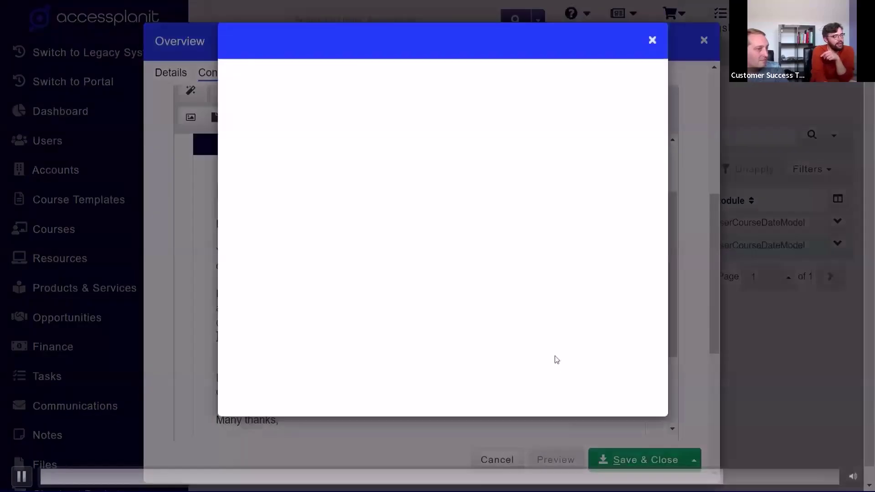
left_click(577, 184)
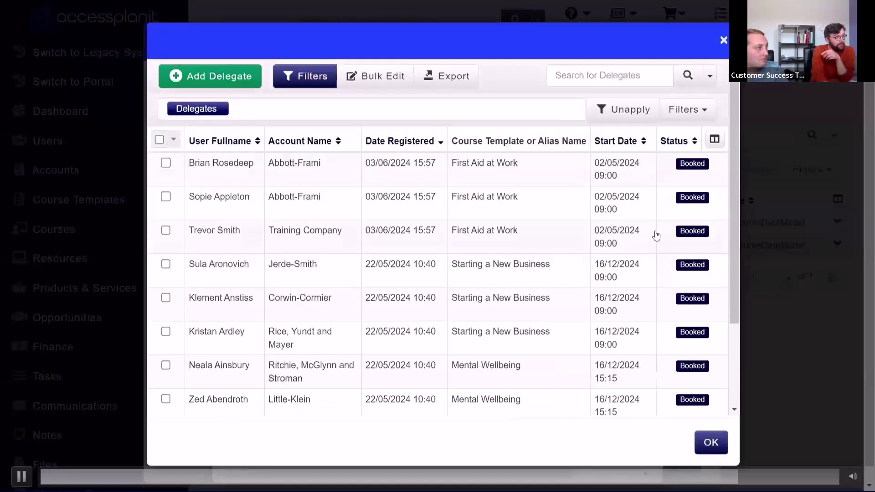
scroll(684, 330, "down", 3)
left_click(706, 397)
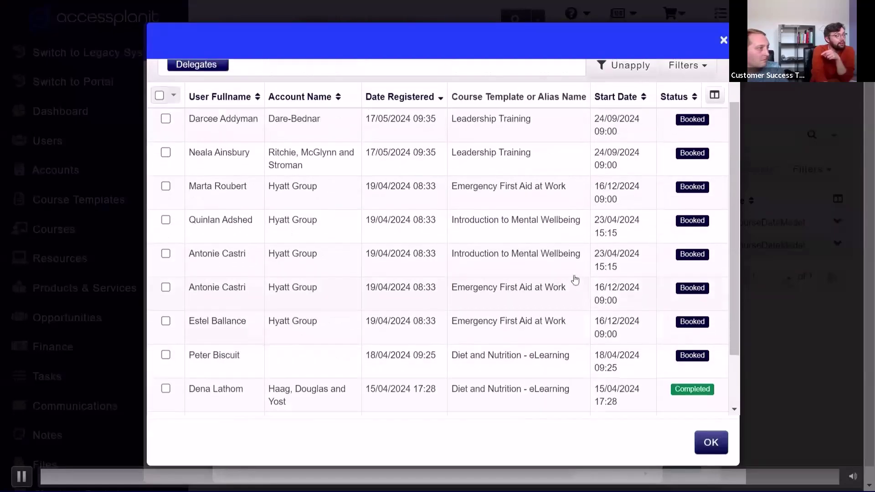
left_click(409, 225)
left_click(416, 273)
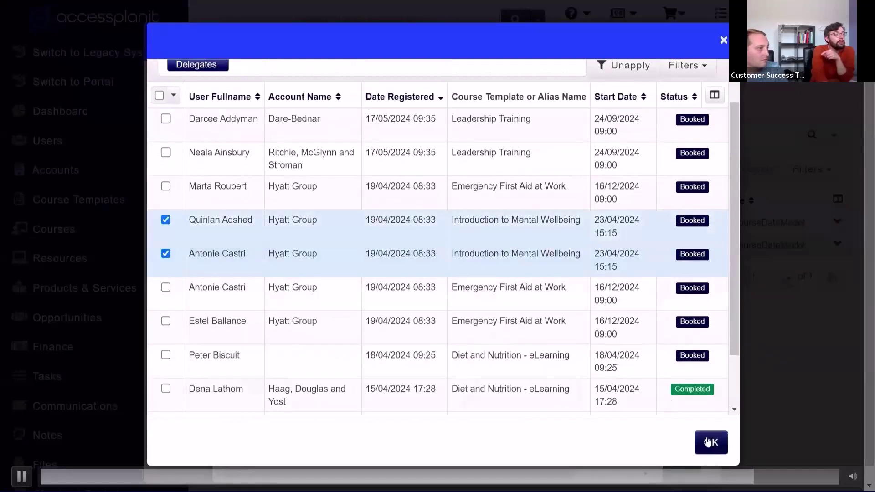
left_click(710, 443)
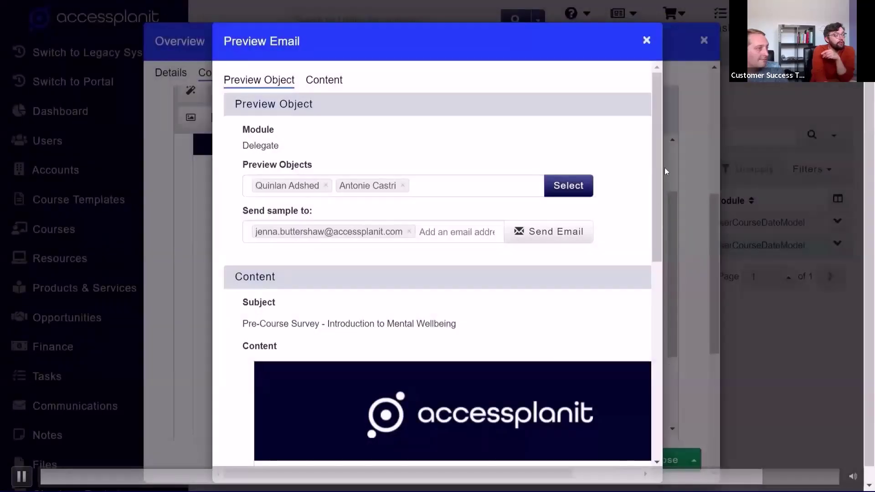
left_click_drag(657, 155, 661, 291)
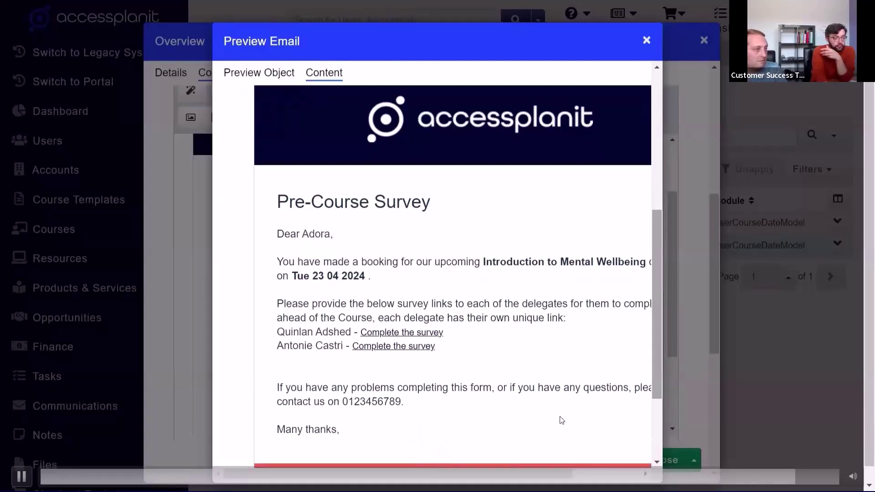
left_click(647, 40)
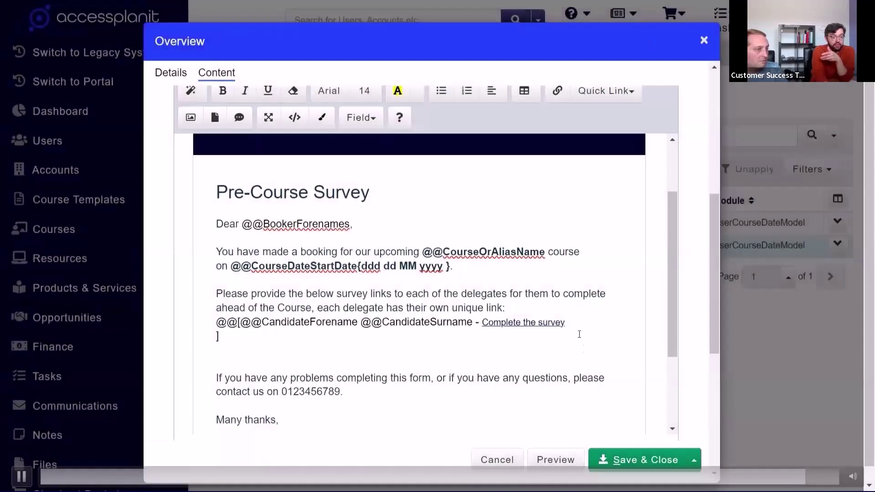
- Set the "Complete the survey" link to font size 14, then save and close the email template
left_click_drag(579, 334, 481, 325)
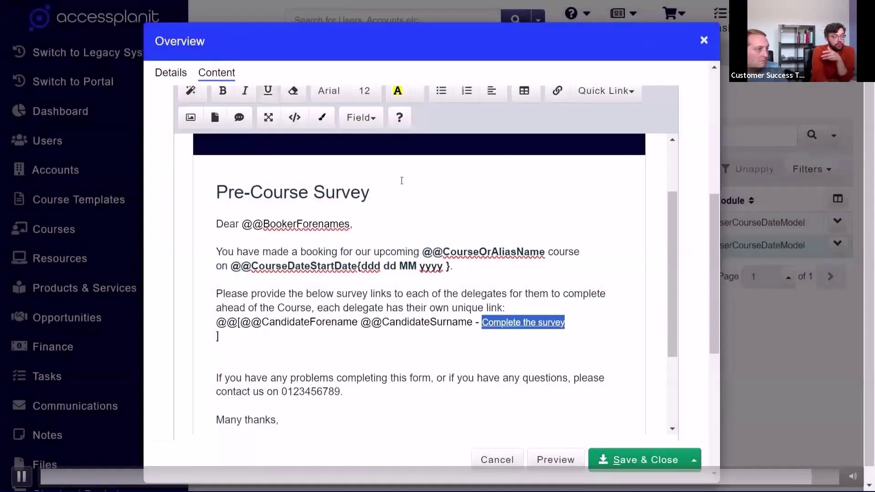
left_click(379, 99)
left_click(387, 201)
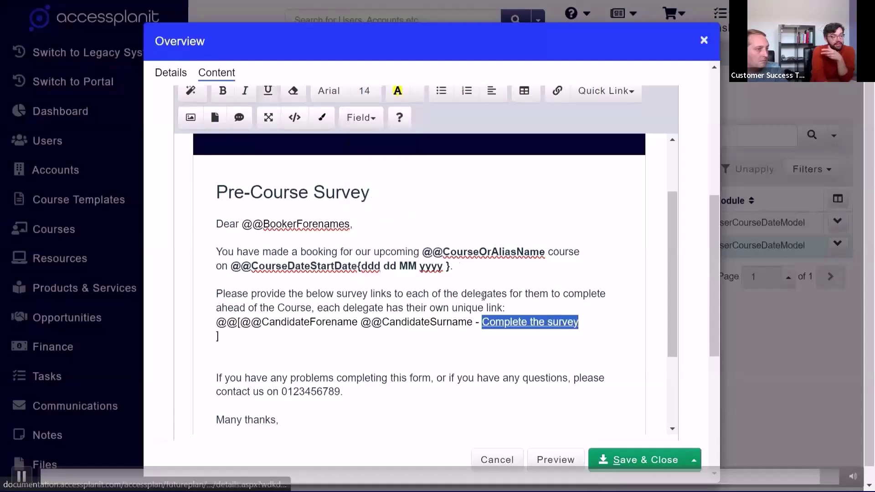
left_click(483, 340)
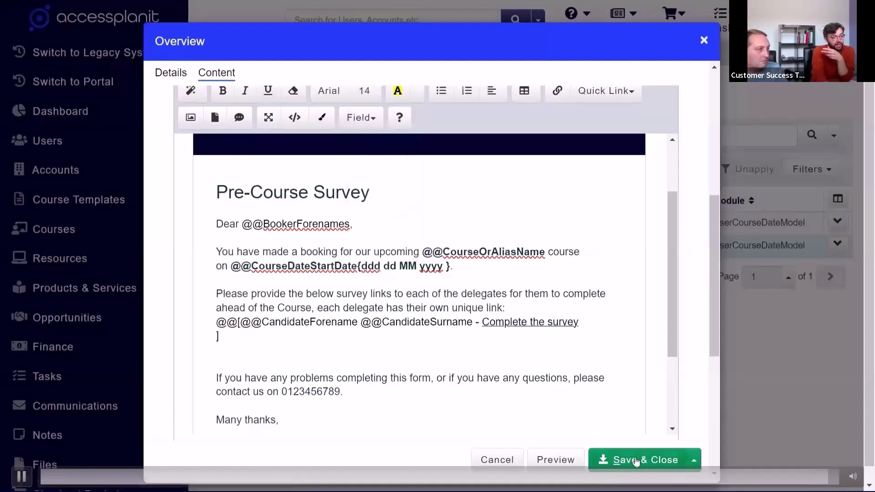
left_click(636, 461)
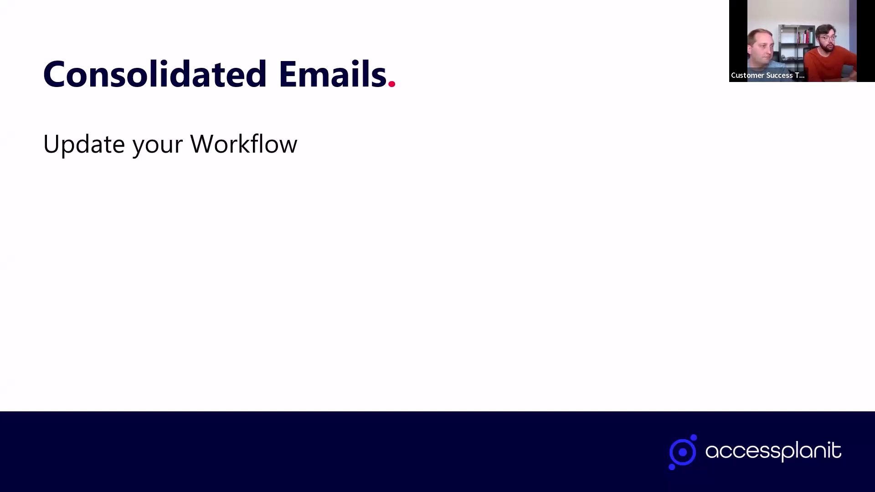
key("Right")
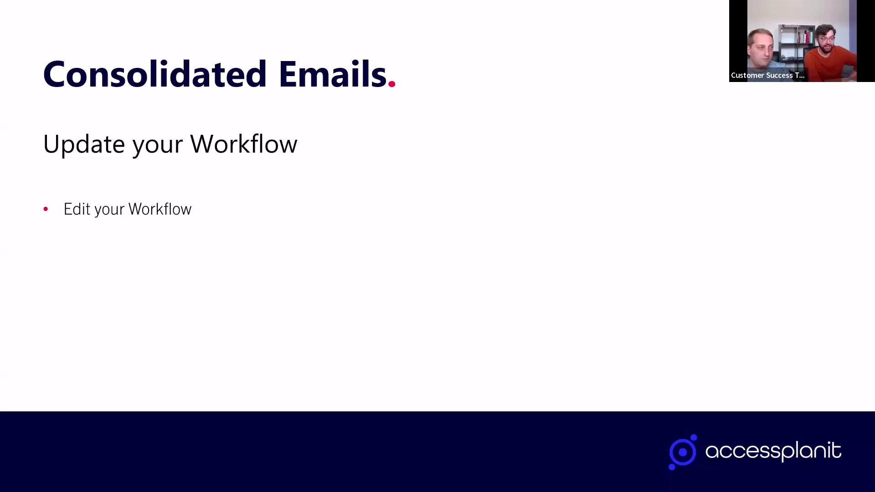
key("Right")
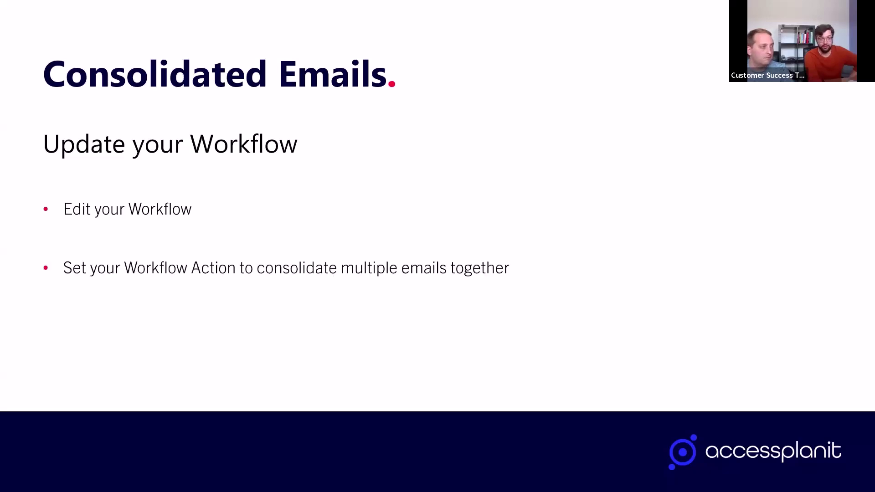
key("Right")
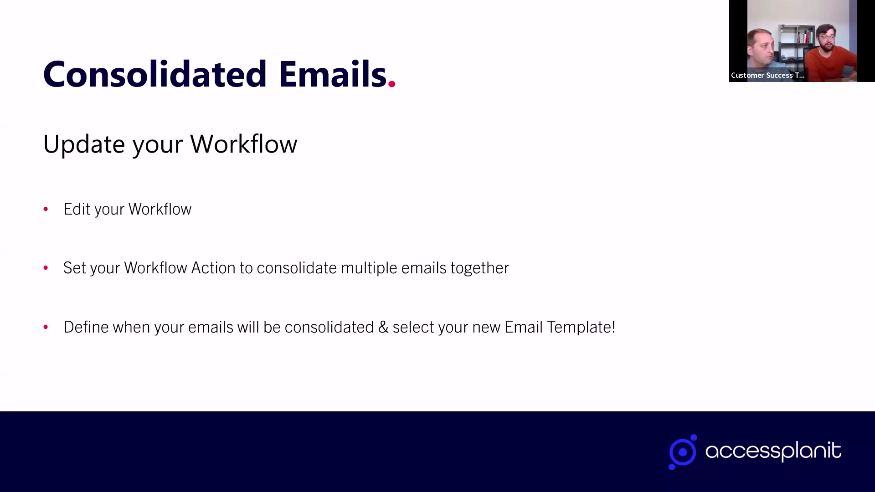
key("Right")
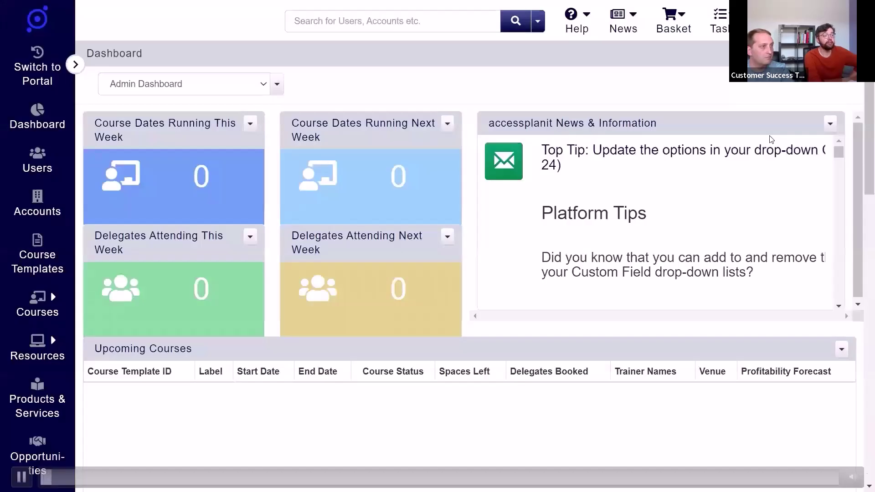
- Go to the Administration area and open the Workflow Templates list
left_click(775, 20)
left_click(766, 68)
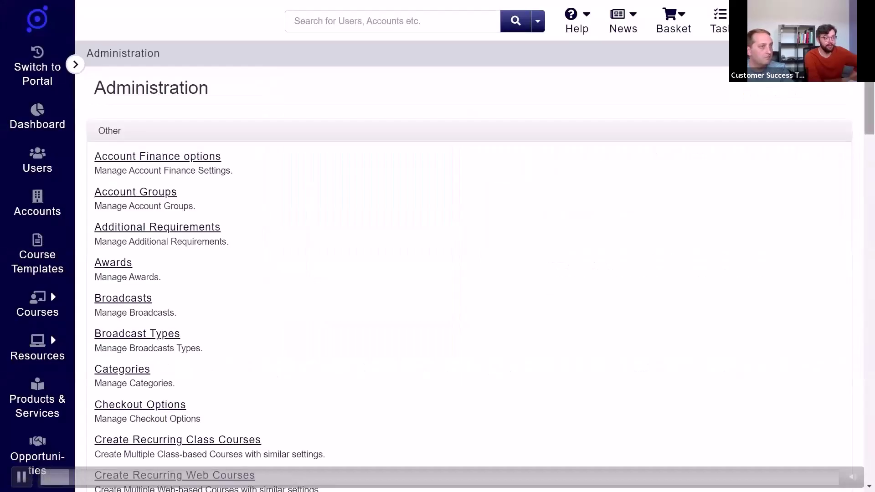
left_click_drag(870, 44, 854, 301)
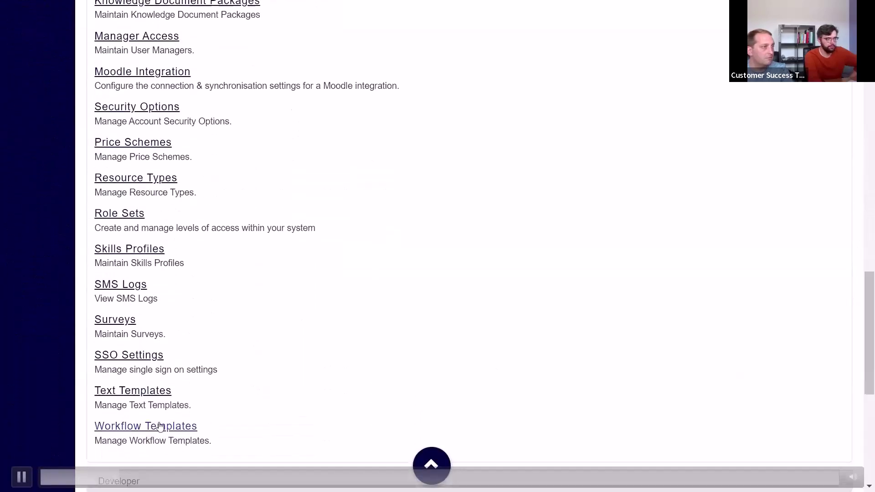
left_click(175, 425)
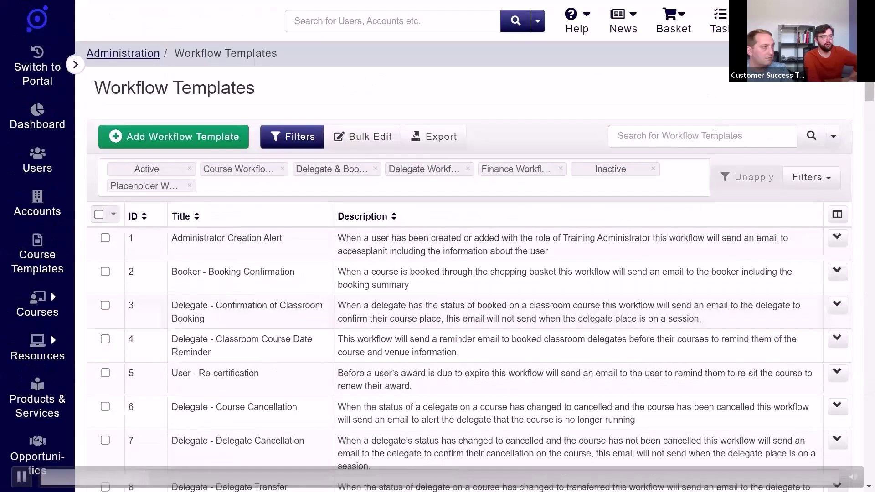
- Find the Delegate - Pre-Course Survey workflow template with the search "pre-c" and open its Send Email action for editing
left_click(714, 136)
type("pre-c")
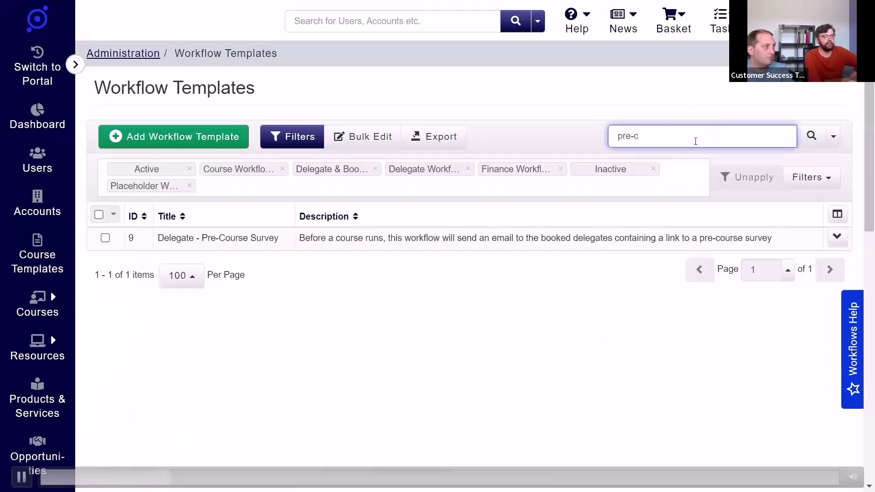
left_click(316, 241)
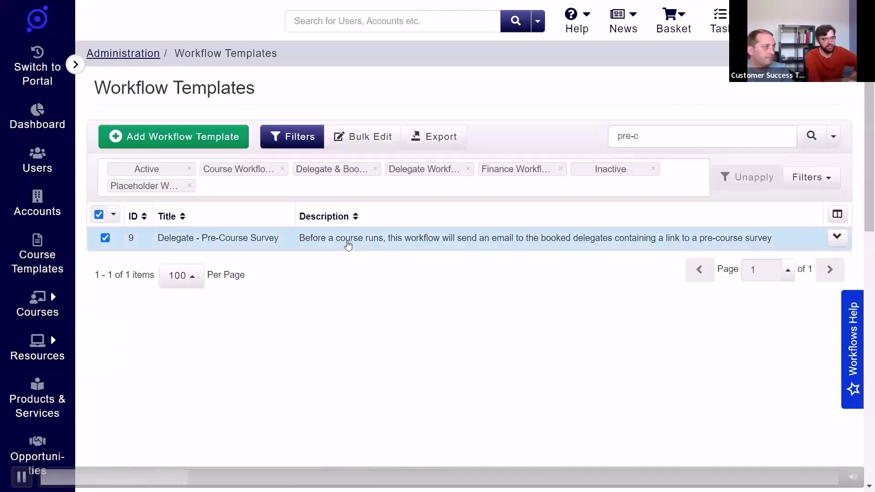
right_click(348, 246)
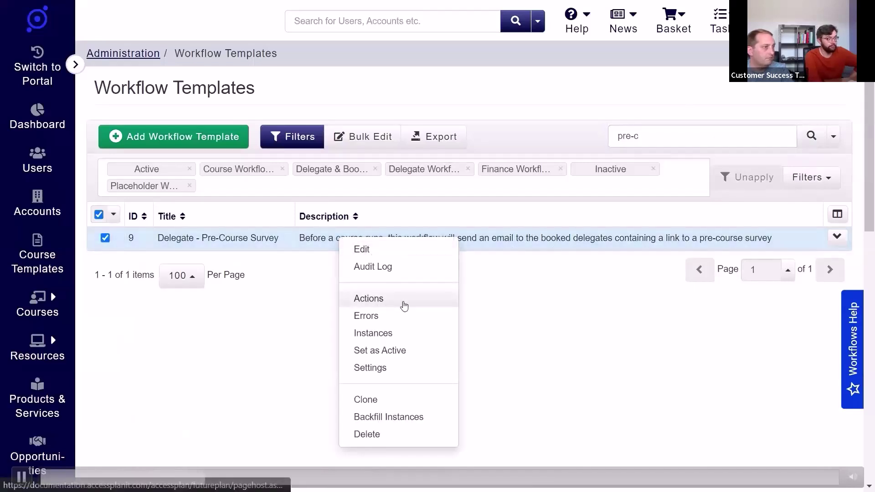
left_click(404, 305)
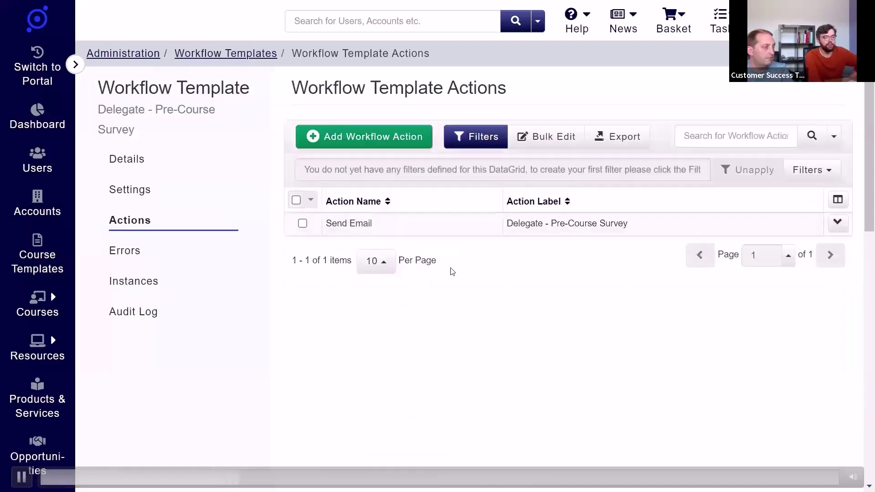
right_click(469, 224)
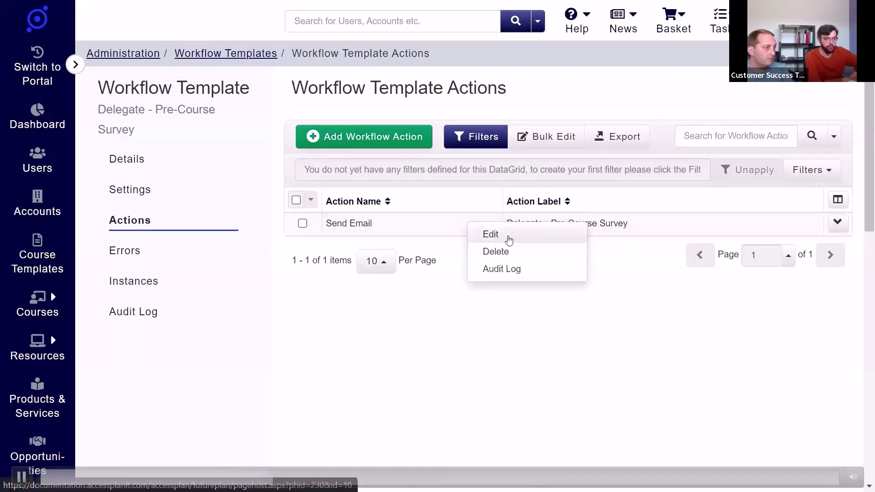
left_click(510, 241)
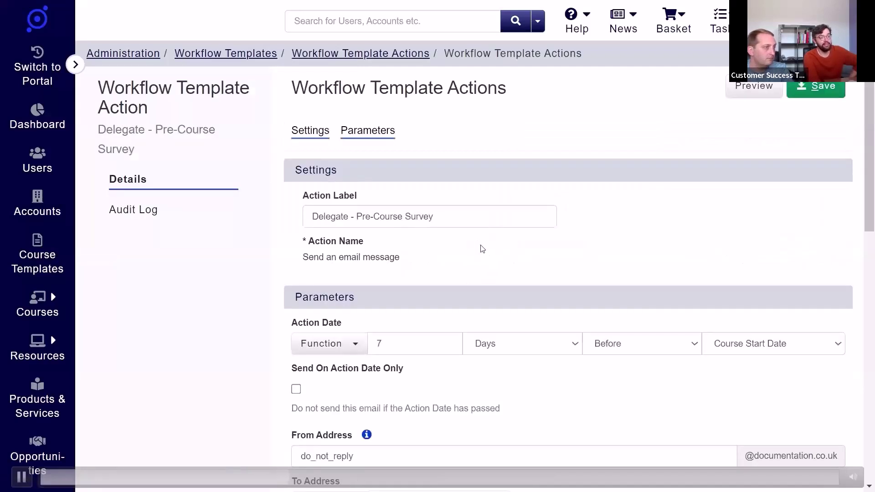
- Add Booking User Email Address to the action's To Address recipients alongside Delegate Email Address
left_click_drag(870, 110, 873, 204)
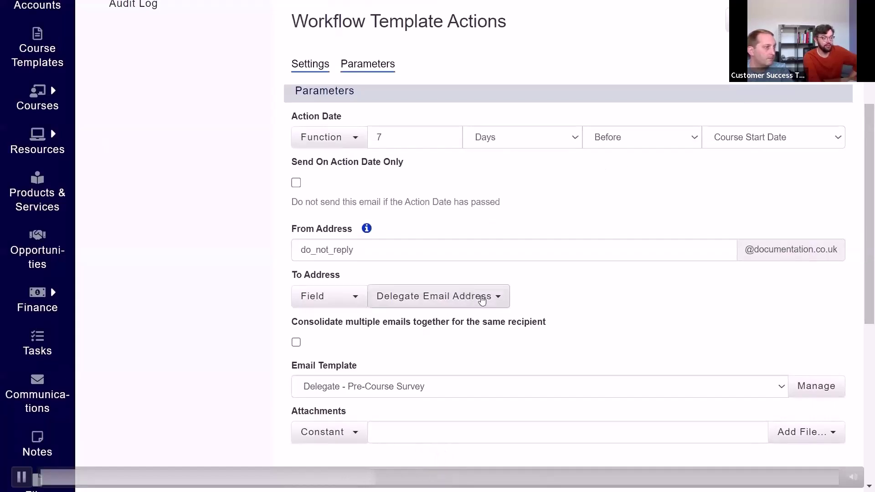
left_click(482, 297)
left_click(472, 324)
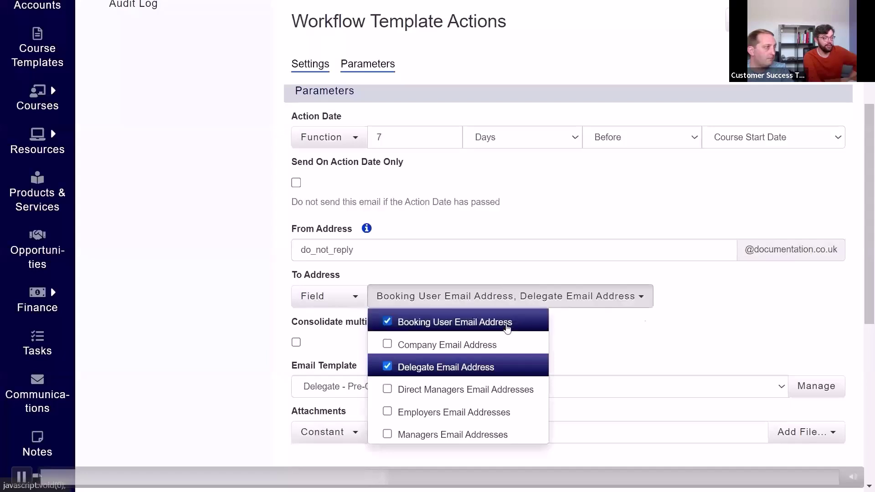
left_click(706, 340)
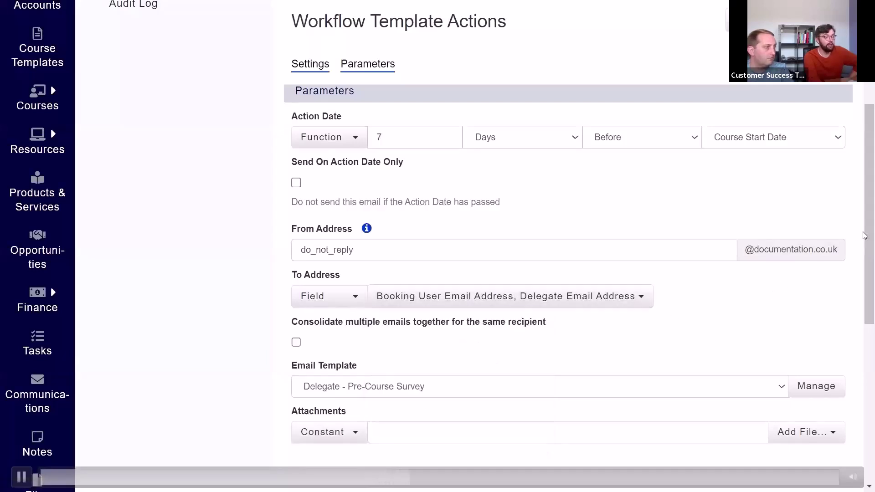
- Enable consolidating multiple emails for the same recipient, review the timeframe options and keep 1 Minute
left_click_drag(866, 235, 844, 302)
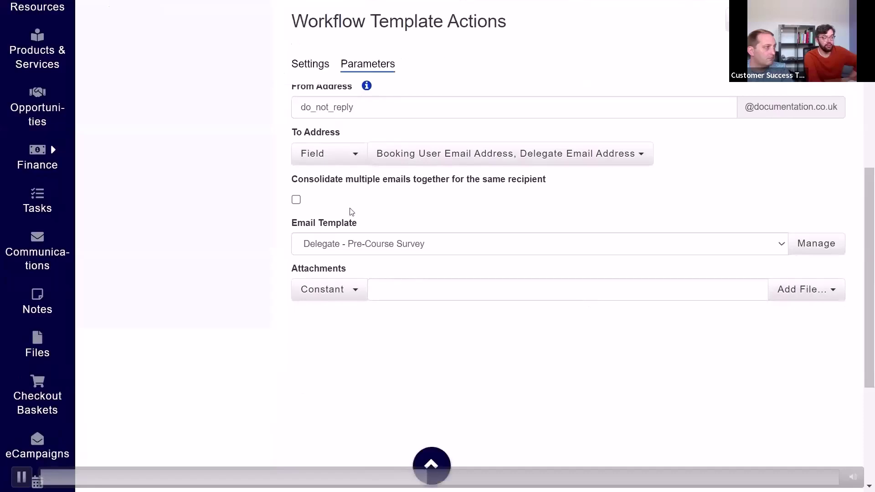
left_click(296, 200)
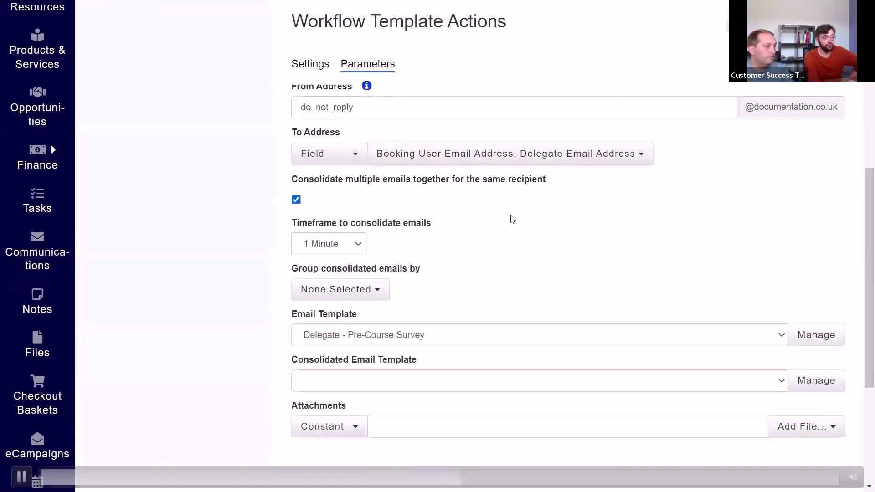
left_click(353, 244)
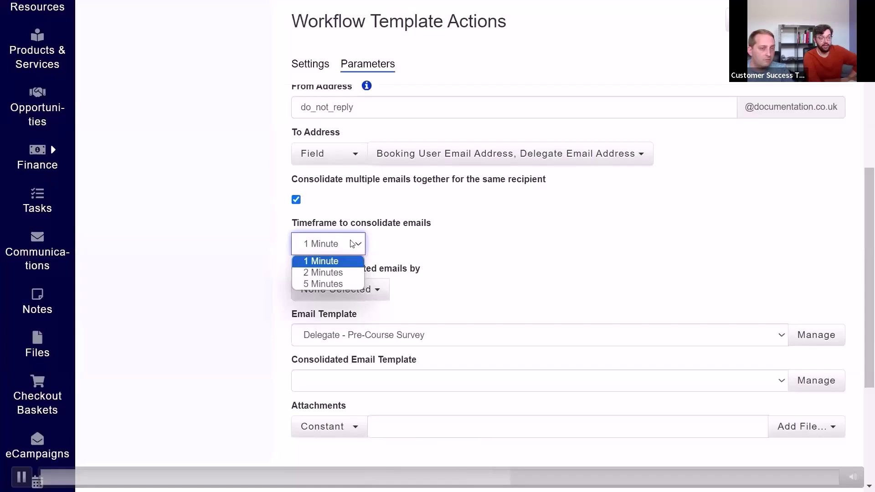
left_click(491, 242)
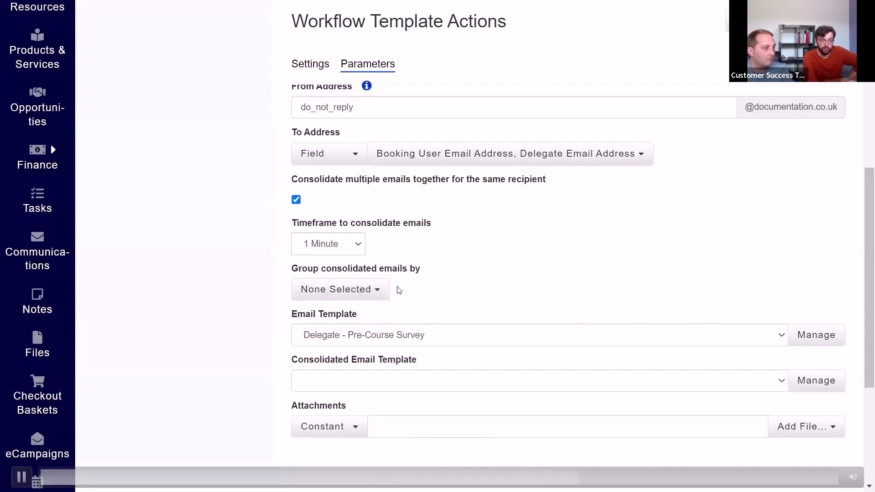
- Group the consolidated emails by Course ID
left_click(374, 290)
type("course")
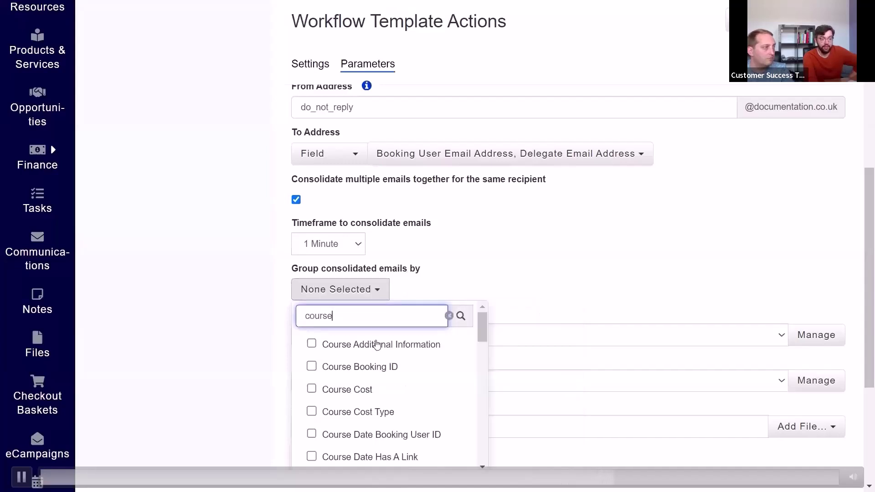
type(" id")
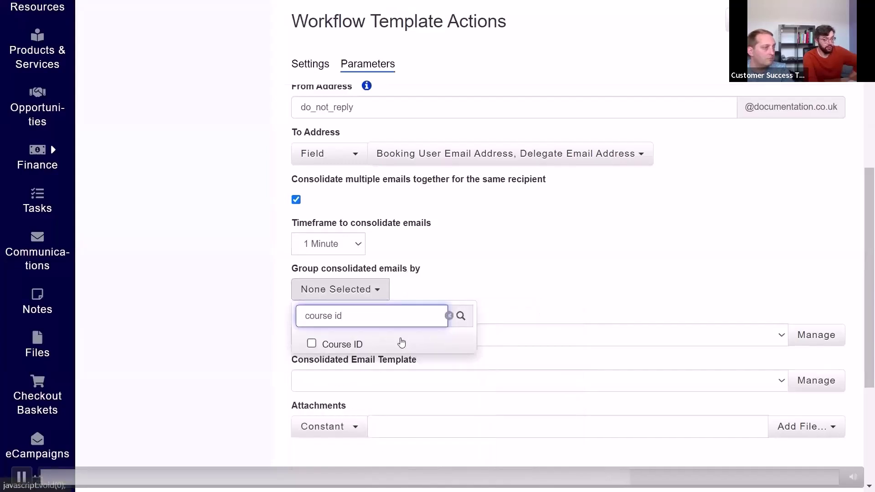
left_click(401, 342)
left_click(532, 279)
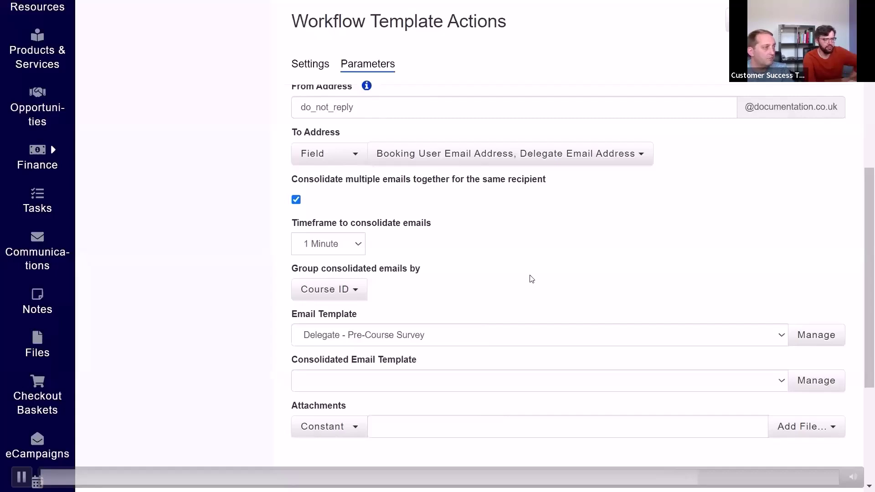
- Set the Consolidated Email Template to Delegate - Pre-Course Survey - Consolidated
left_click(404, 382)
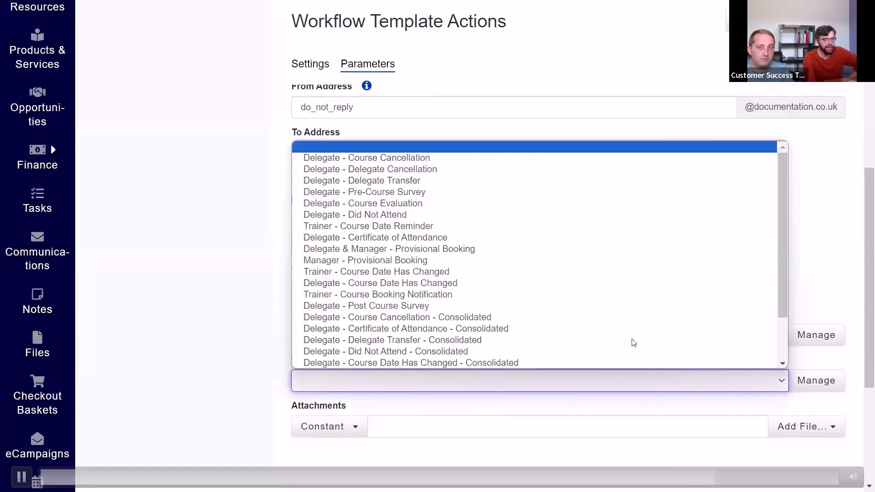
scroll(592, 333, "down", 2)
left_click(512, 350)
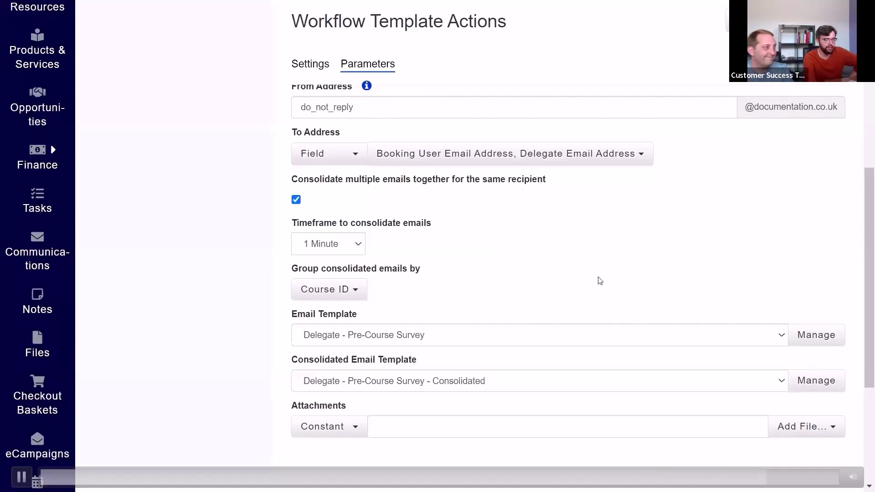
left_click(757, 21)
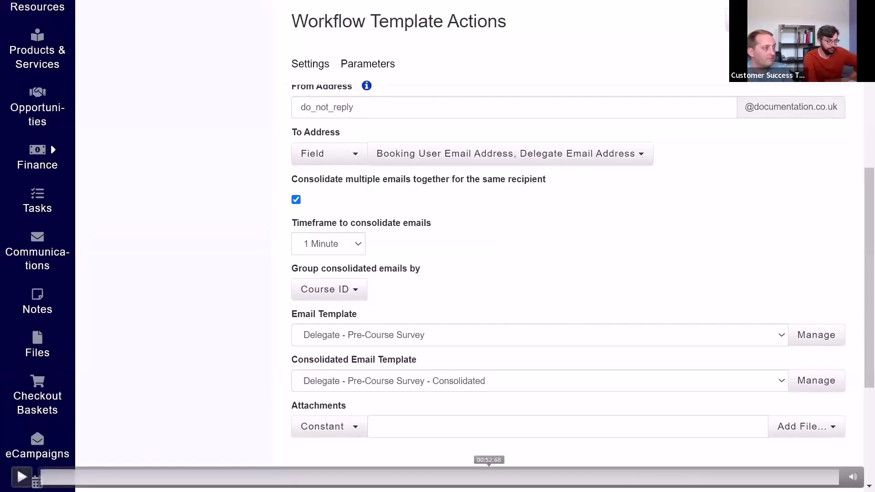
key("Right")
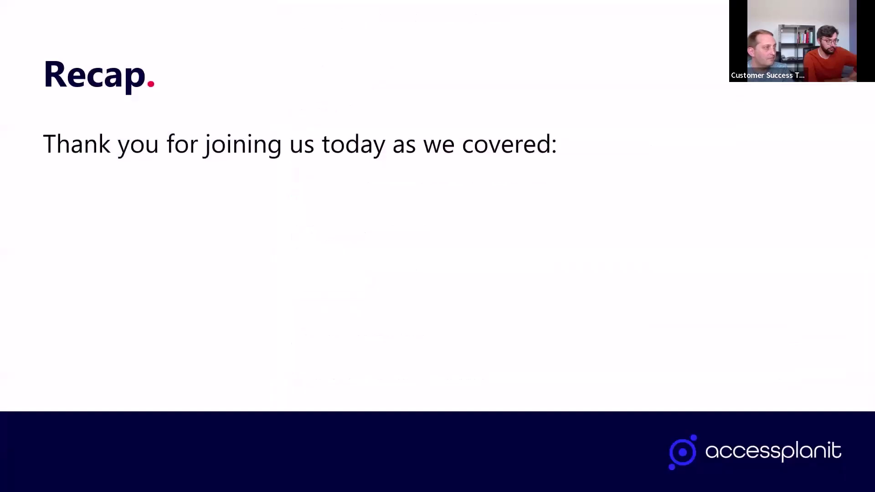